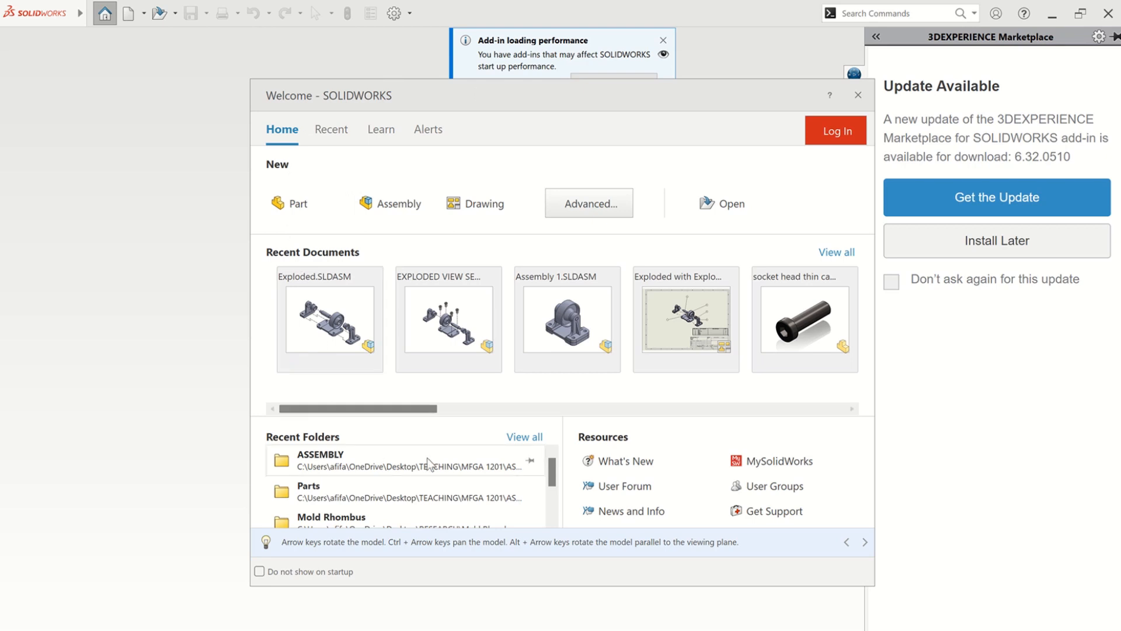
# - Create a new drawing on a standard A2 (ANSI) Landscape sheet with the sheet format displayed
pyautogui.click(480, 206)
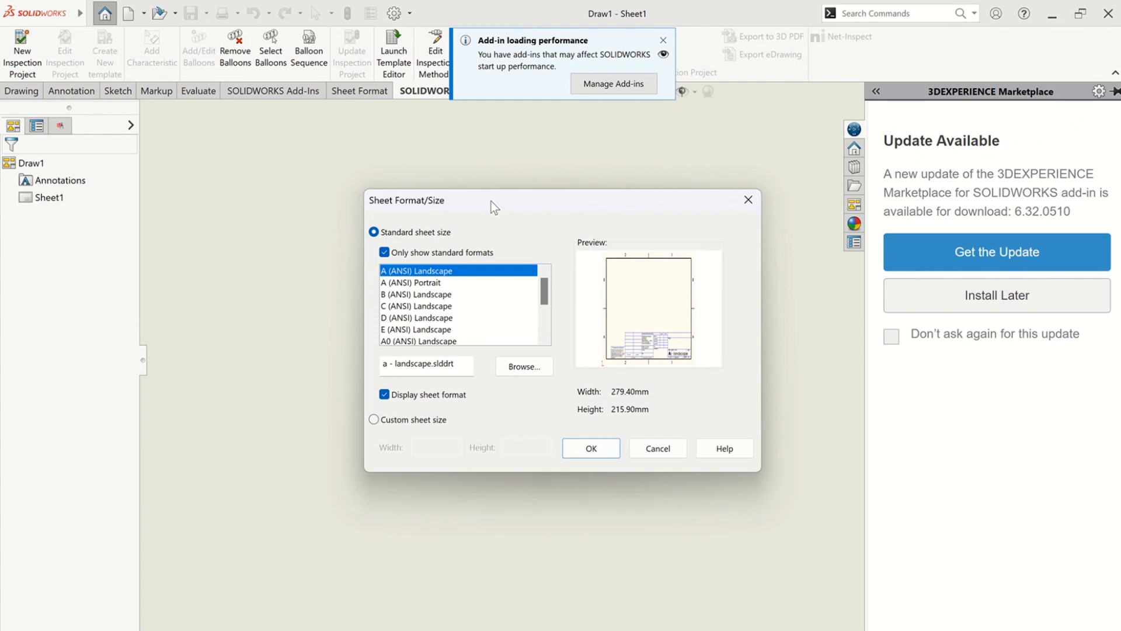
pyautogui.moveTo(491, 201); pyautogui.dragTo(485, 145)
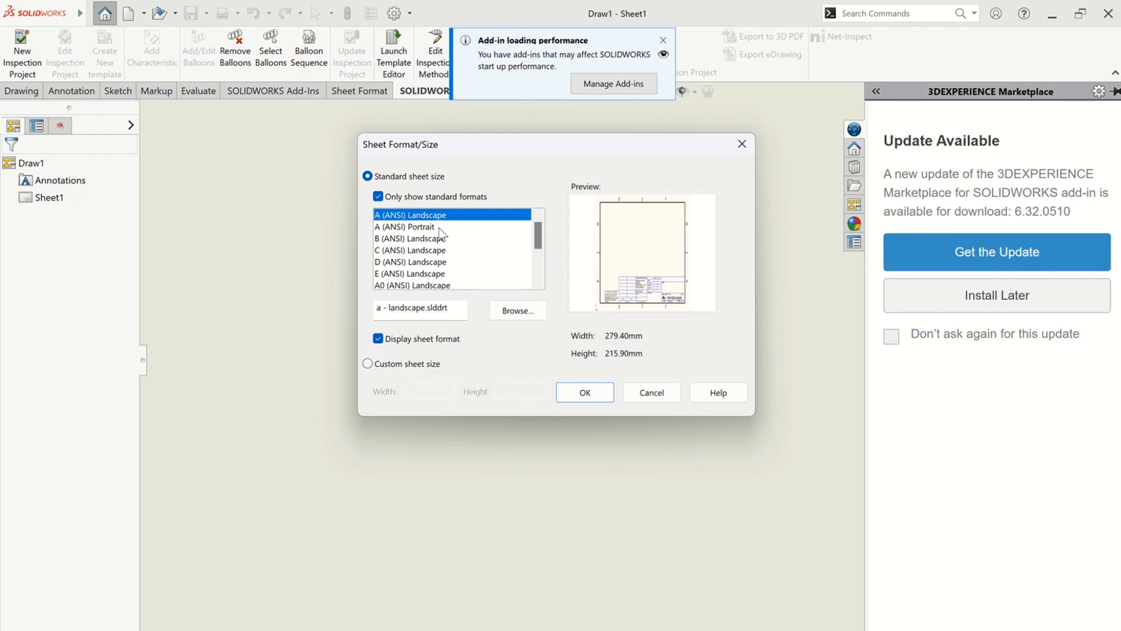
pyautogui.scroll(-3, 443, 252)
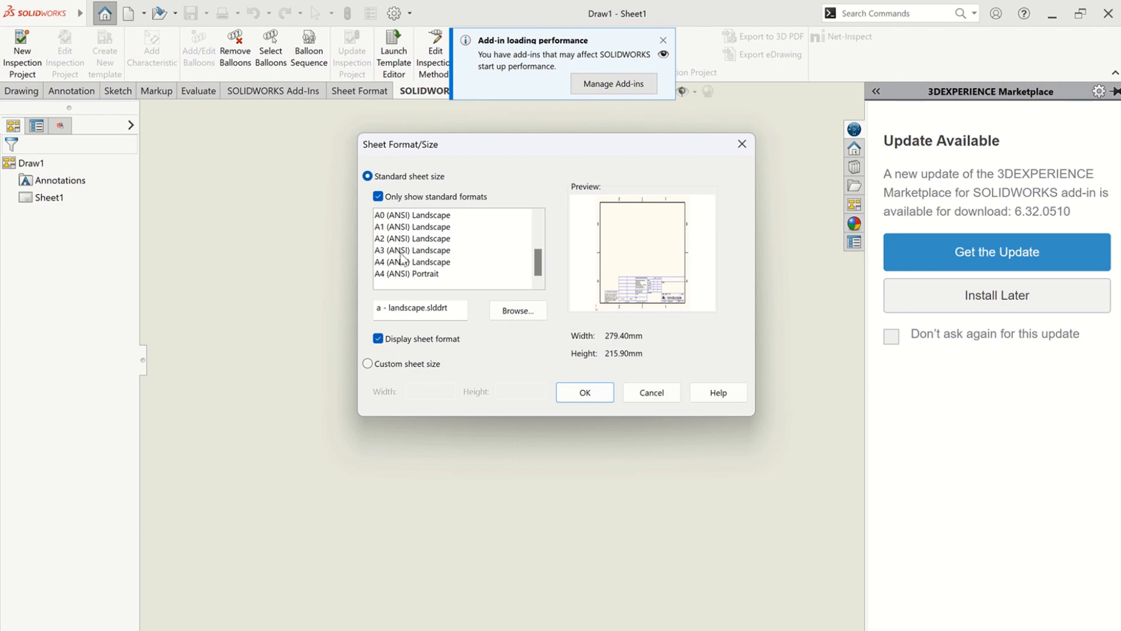
pyautogui.click(433, 239)
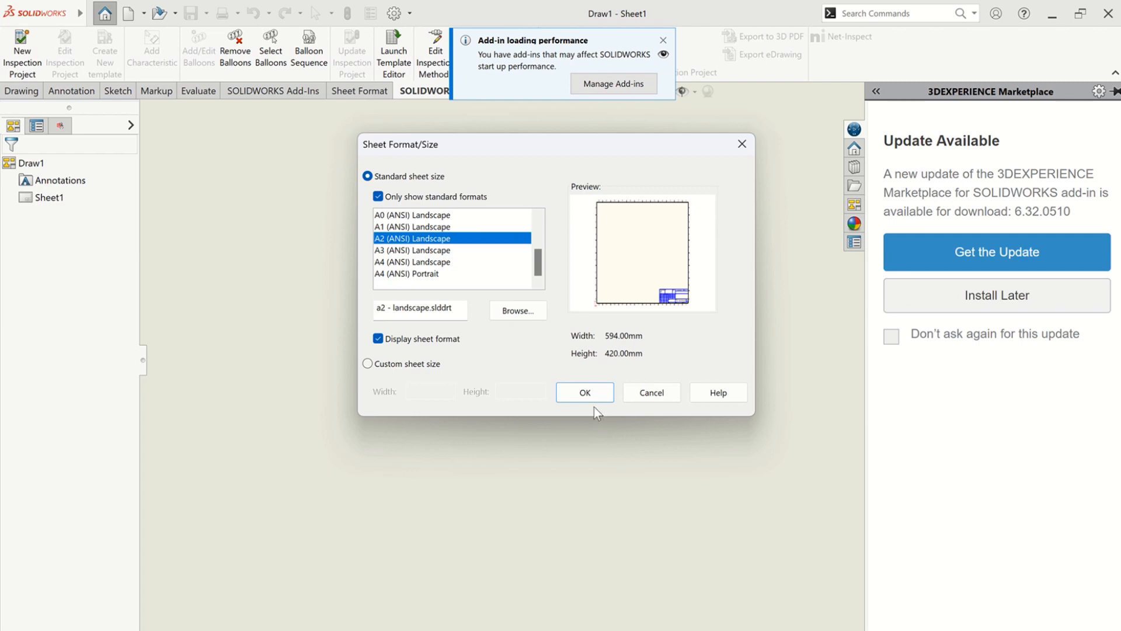
pyautogui.click(584, 392)
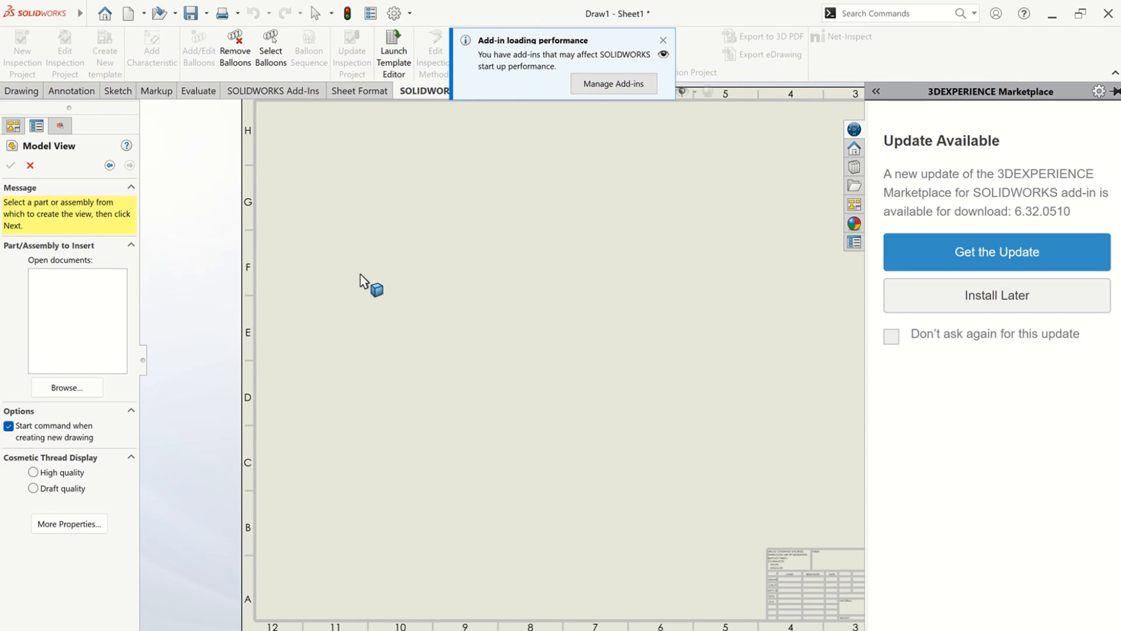
# - Load the EXPLODED VIEW SEC 7 assembly as the model view source and rebuild the document
pyautogui.click(360, 274)
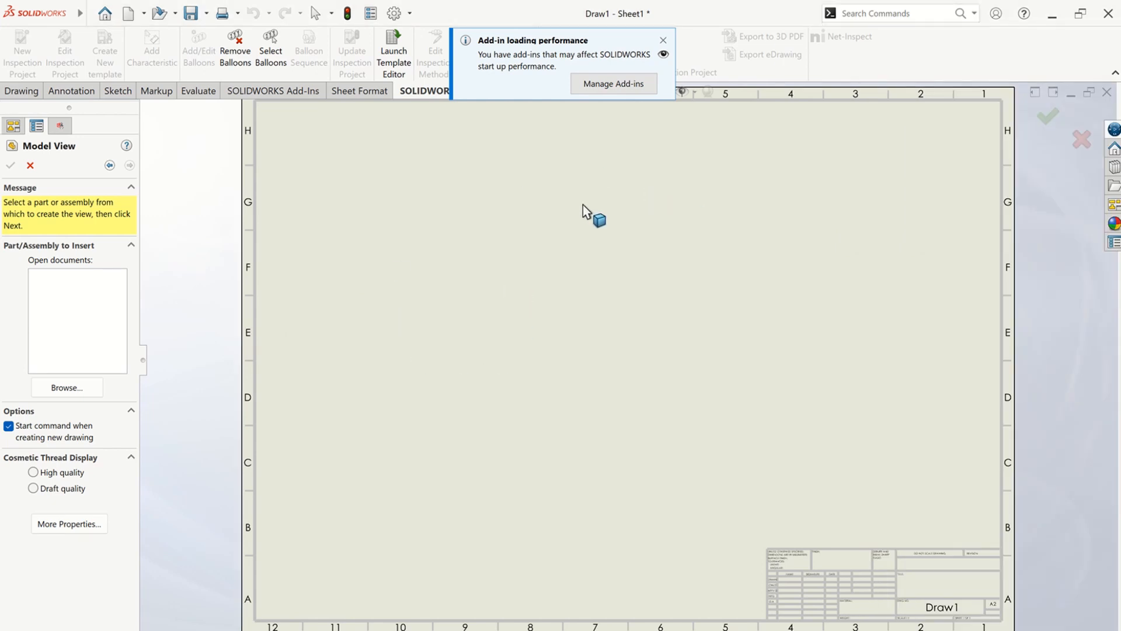
pyautogui.click(55, 388)
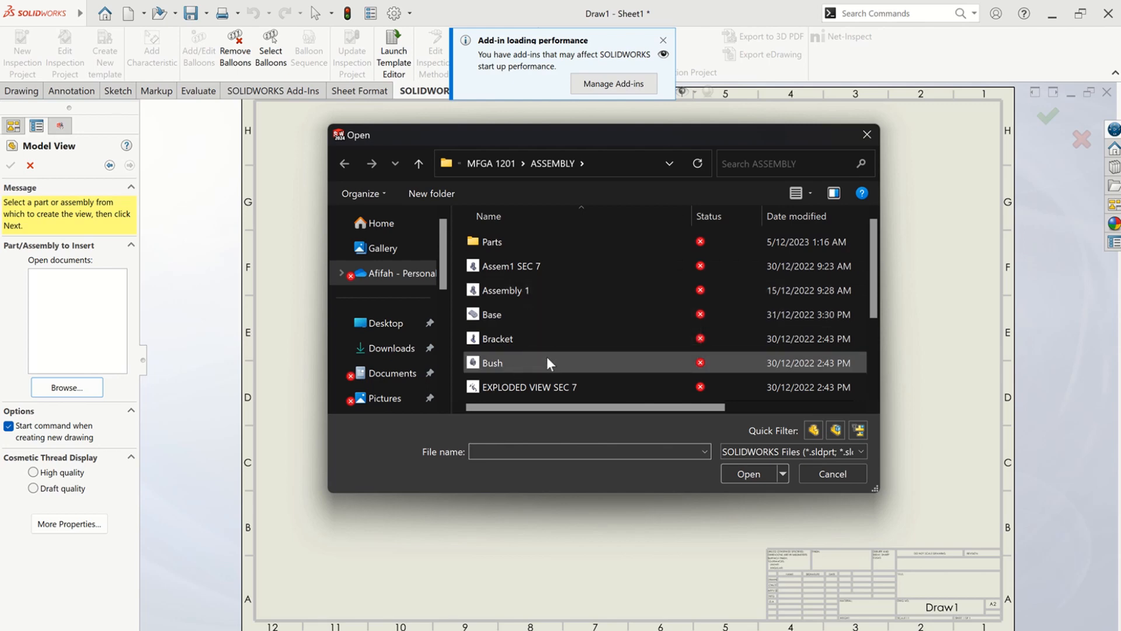
pyautogui.click(559, 387)
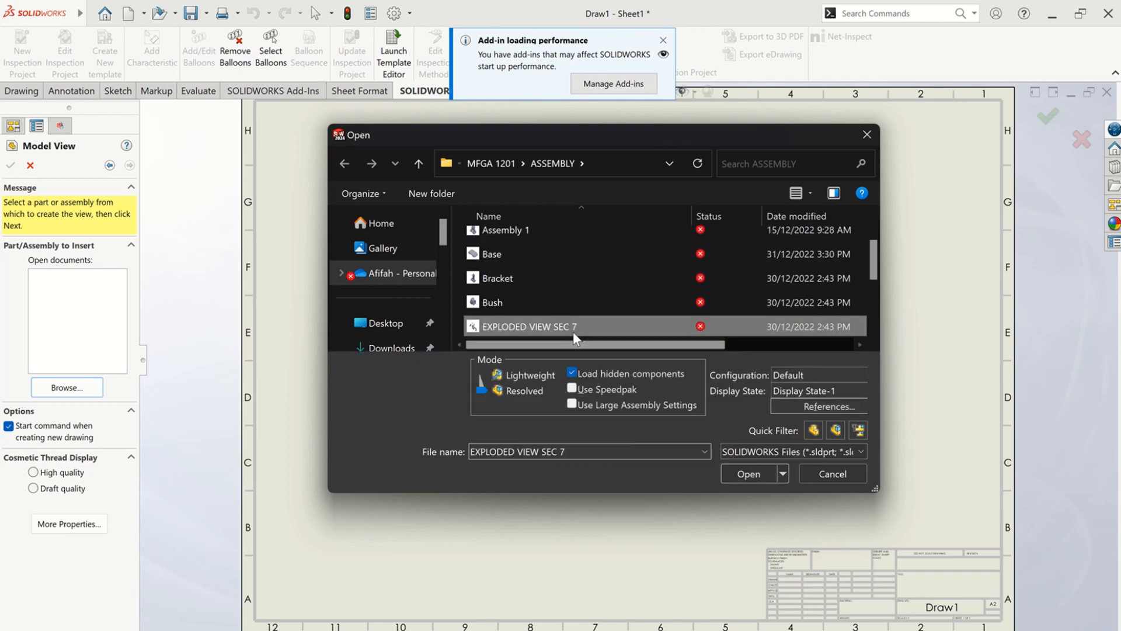
pyautogui.click(755, 474)
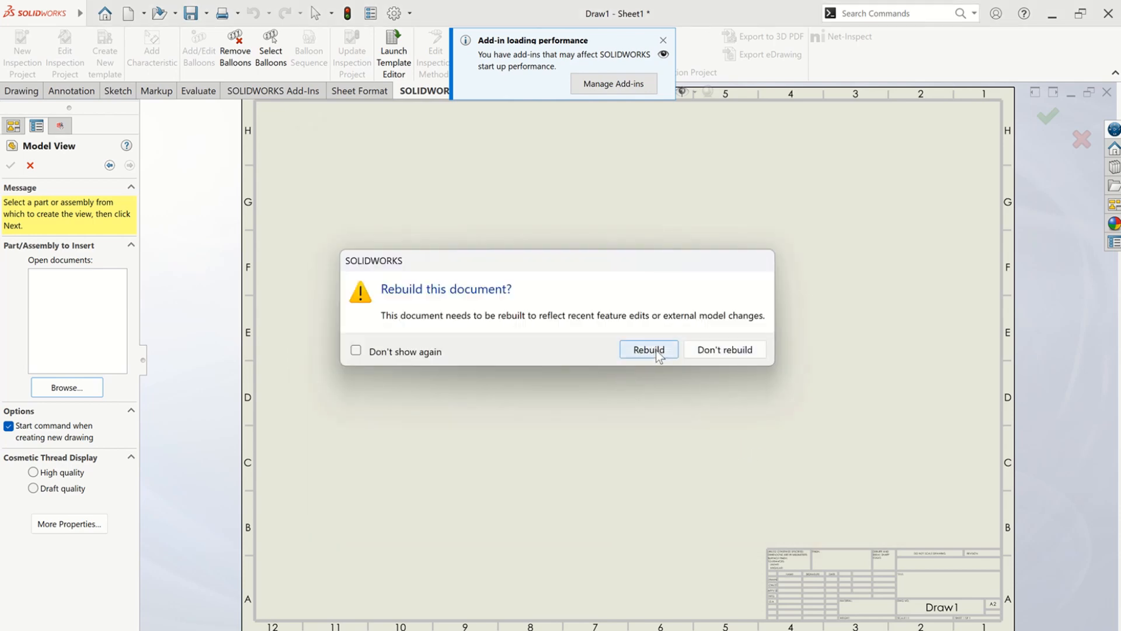
pyautogui.click(656, 349)
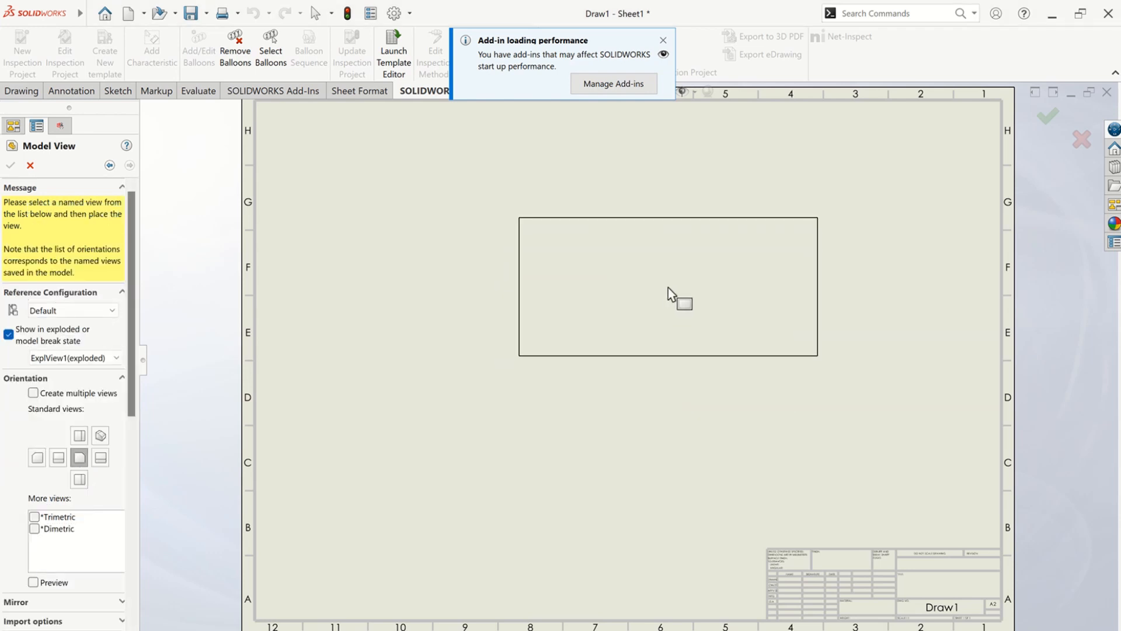
# - Place an isometric view of the assembly in its ExplView1 exploded state near the middle of the sheet
pyautogui.click(81, 459)
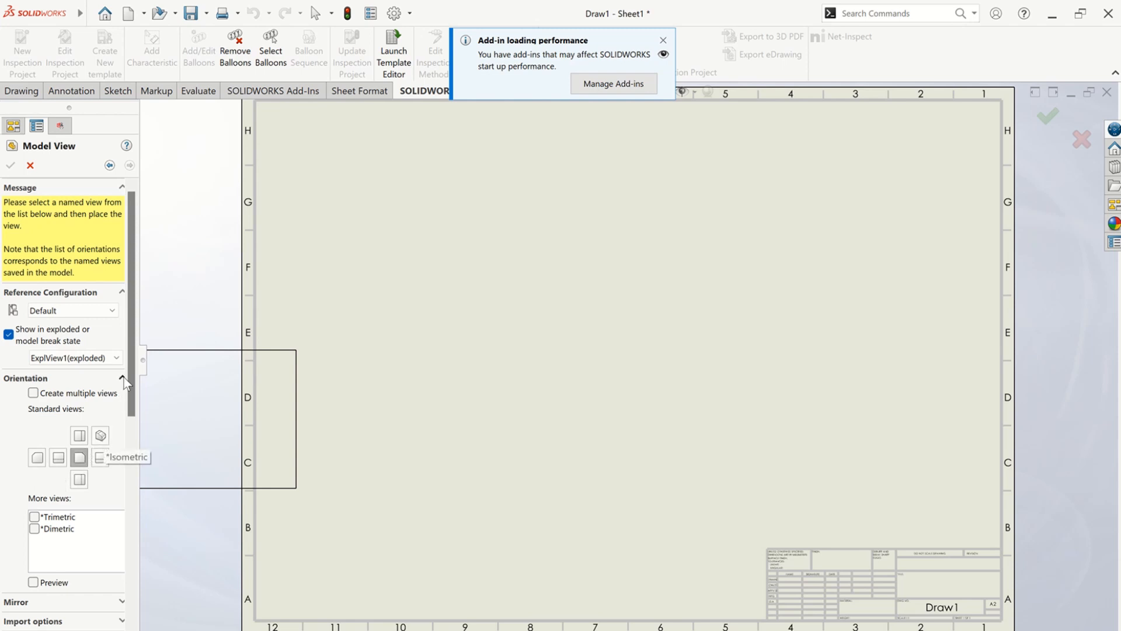
pyautogui.click(101, 436)
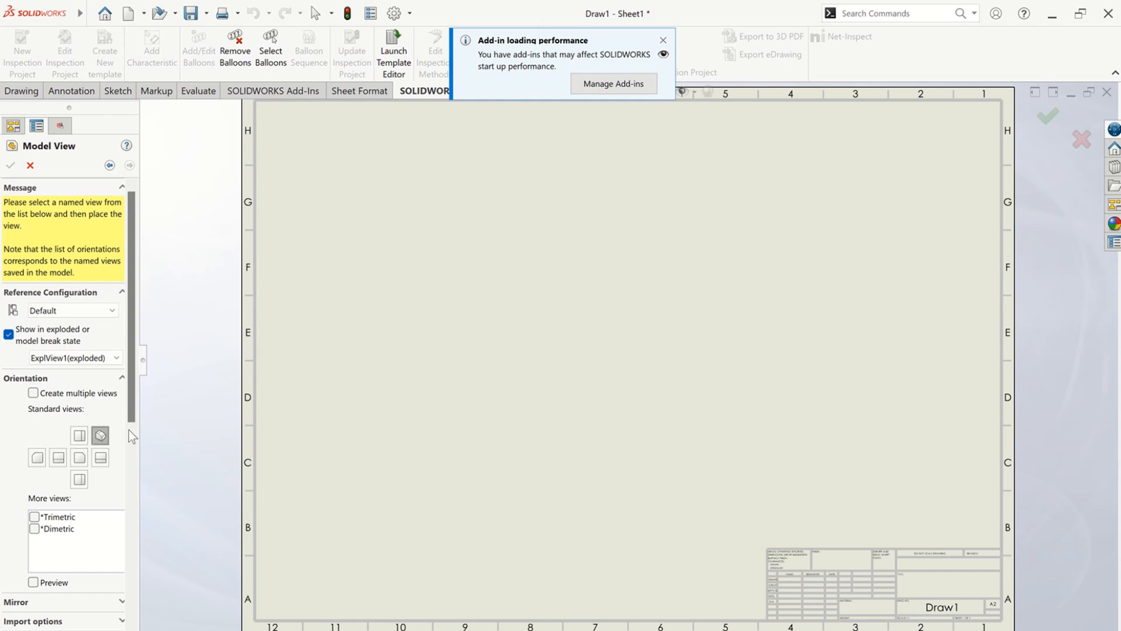
pyautogui.click(632, 328)
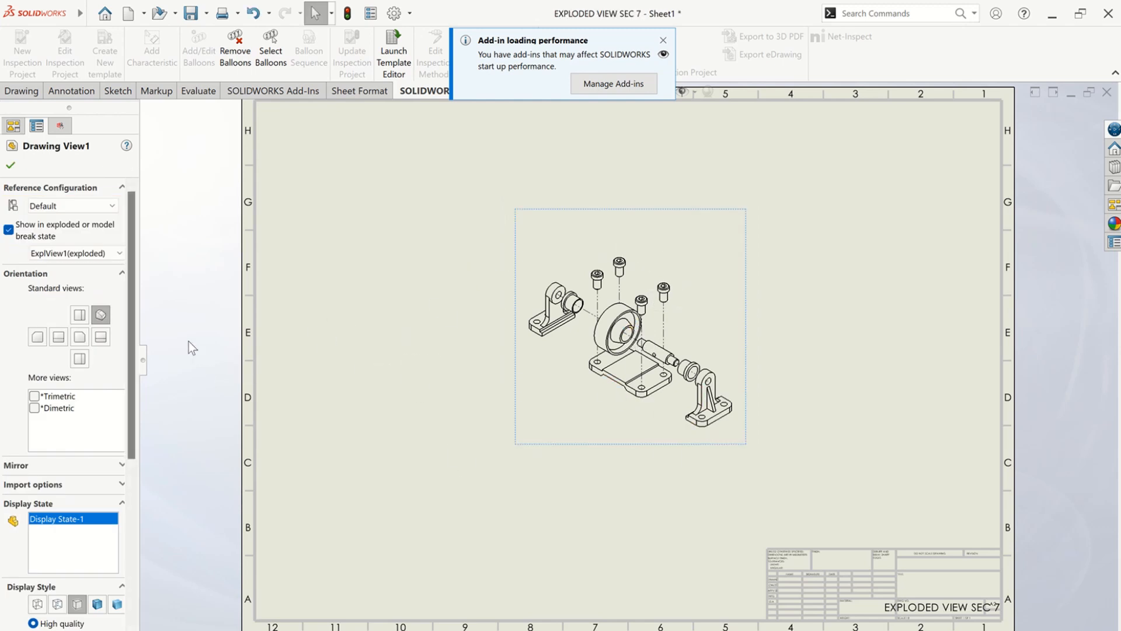
# - Expand the exploded view's mirror and import options, and switch its scale from sheet scale to custom scale
pyautogui.moveTo(130, 366); pyautogui.dragTo(131, 453)
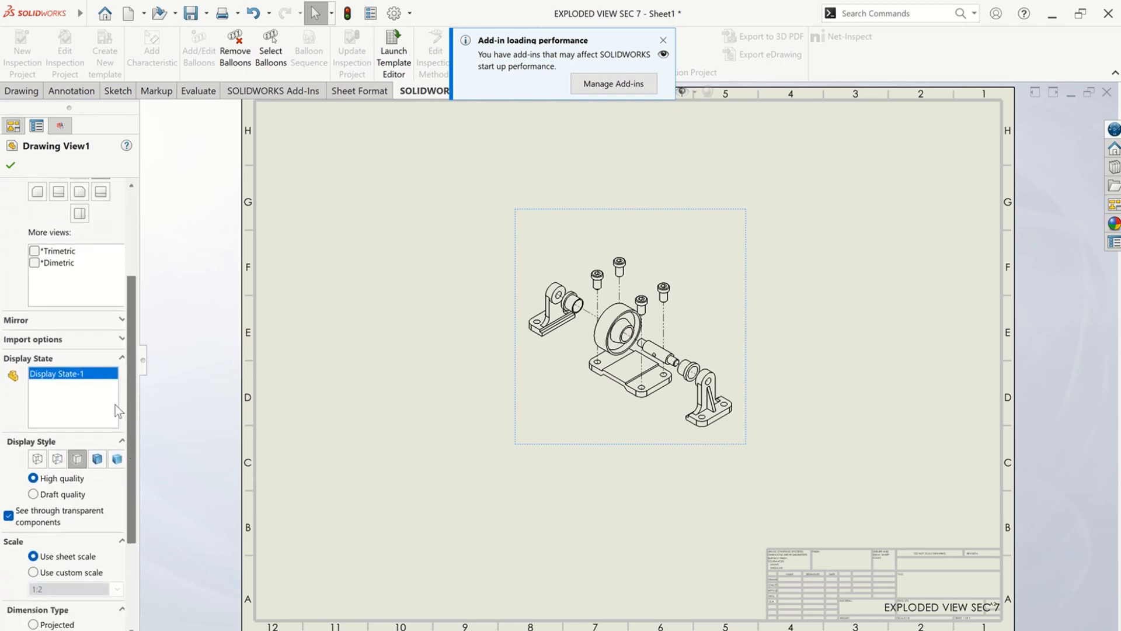
pyautogui.click(120, 321)
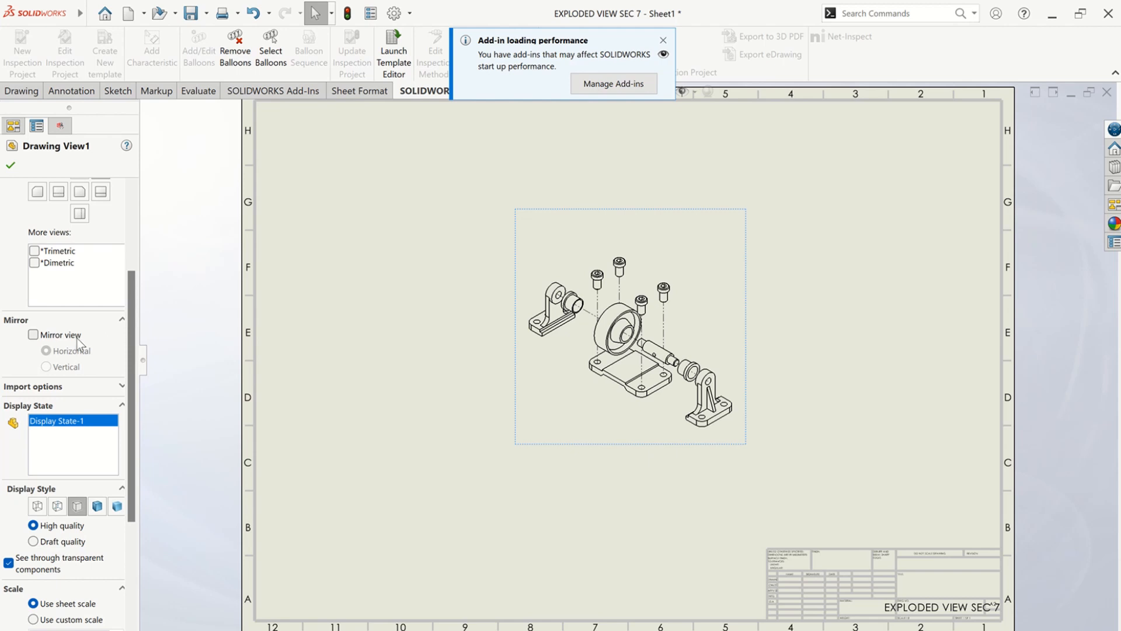
pyautogui.click(97, 386)
pyautogui.moveTo(132, 369); pyautogui.dragTo(131, 477)
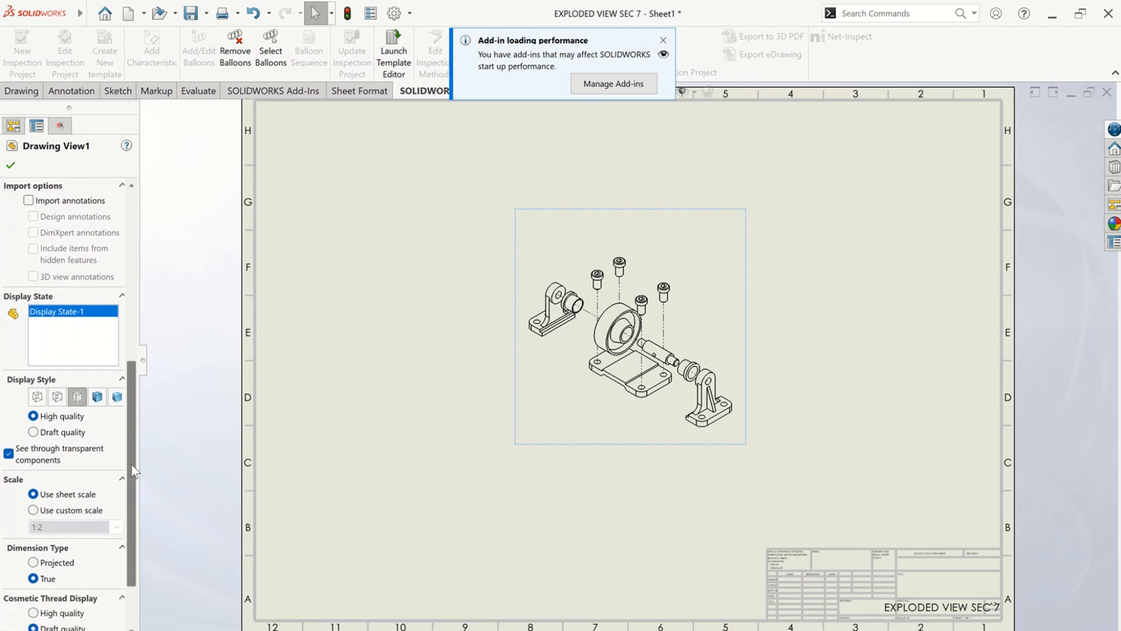
pyautogui.moveTo(129, 381); pyautogui.dragTo(134, 435)
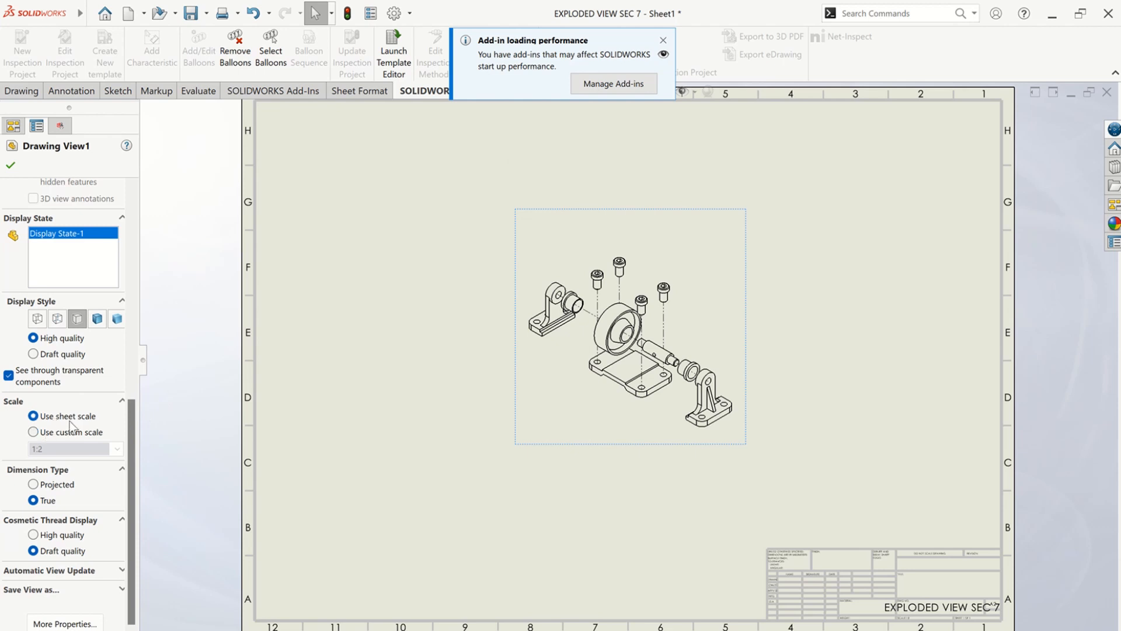
pyautogui.click(34, 433)
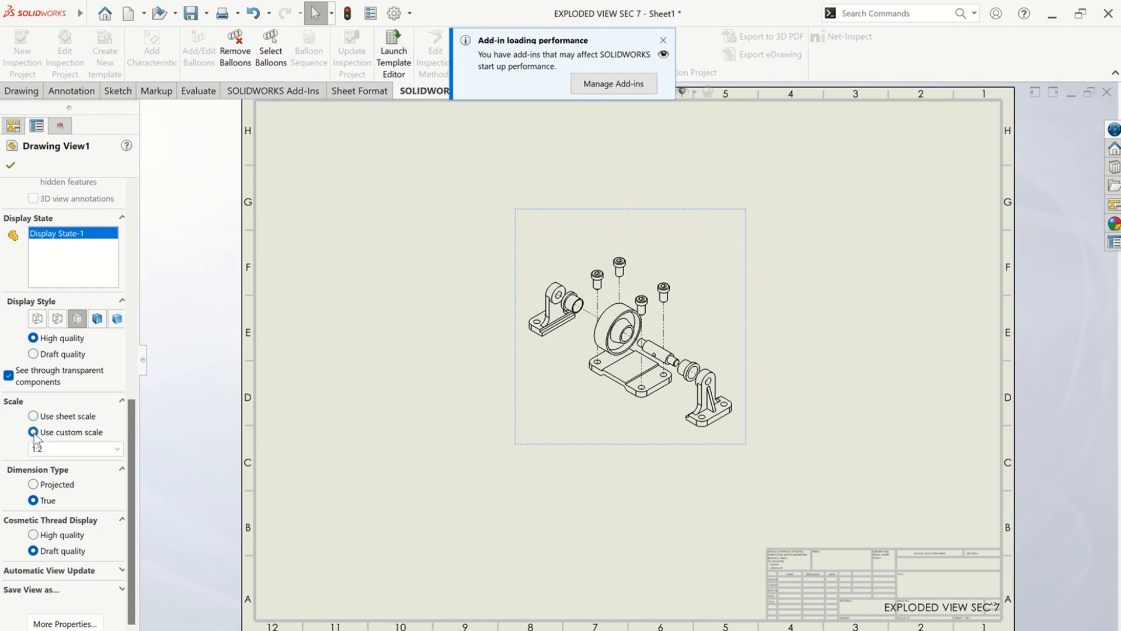
# - Try custom scales of 1:4 and 2:1 on the exploded view, and toggle its dimension type to Projected and back to True
pyautogui.click(116, 448)
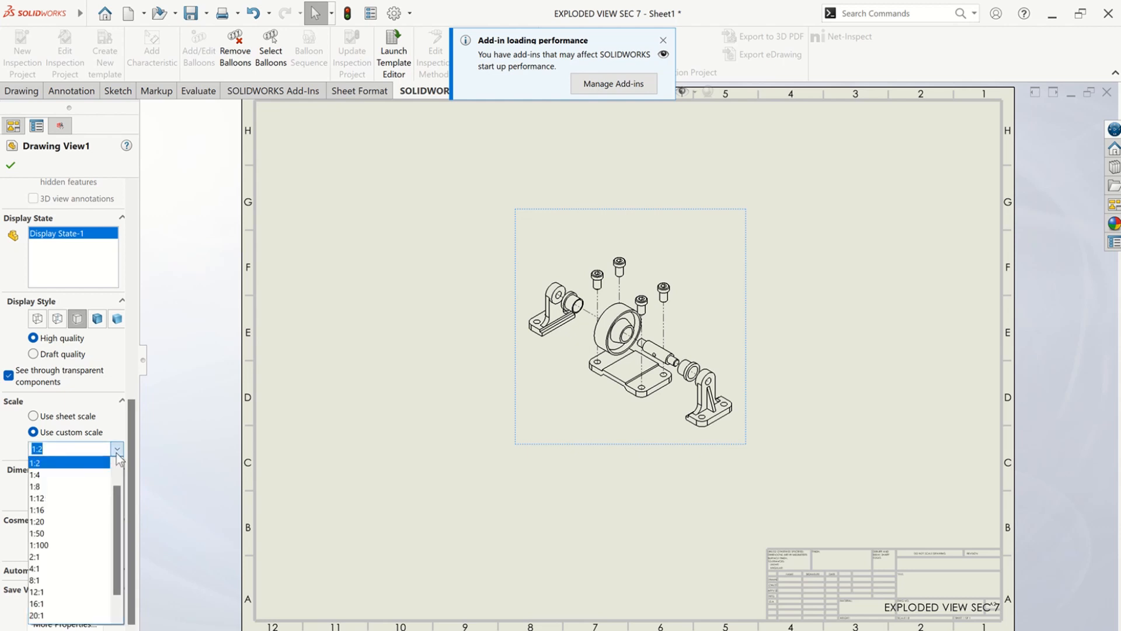
pyautogui.click(98, 478)
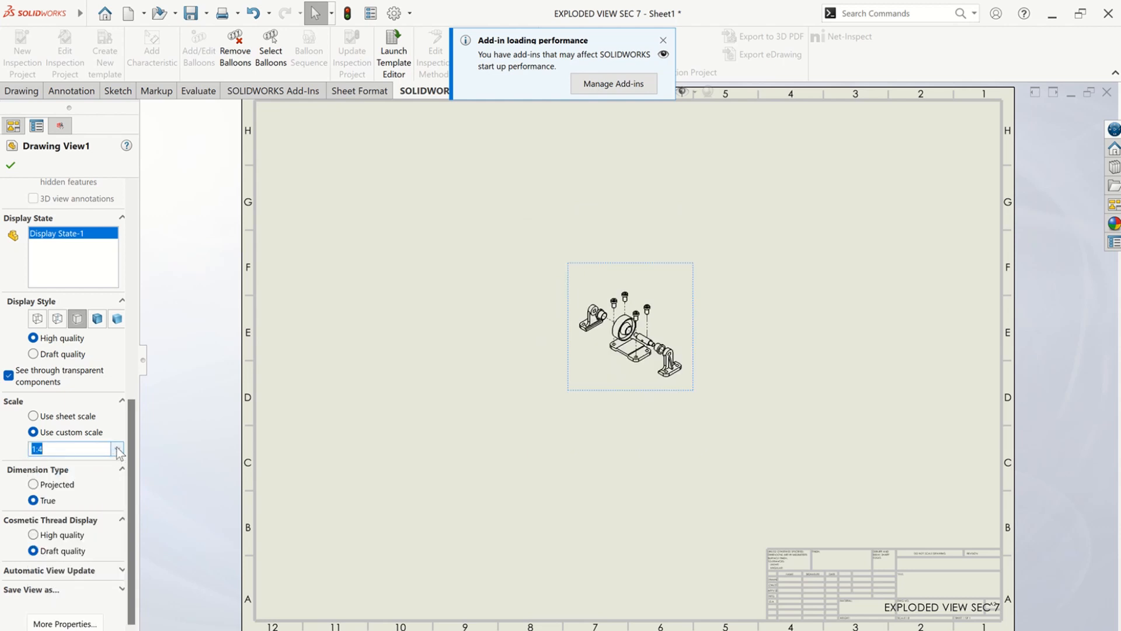
pyautogui.click(117, 448)
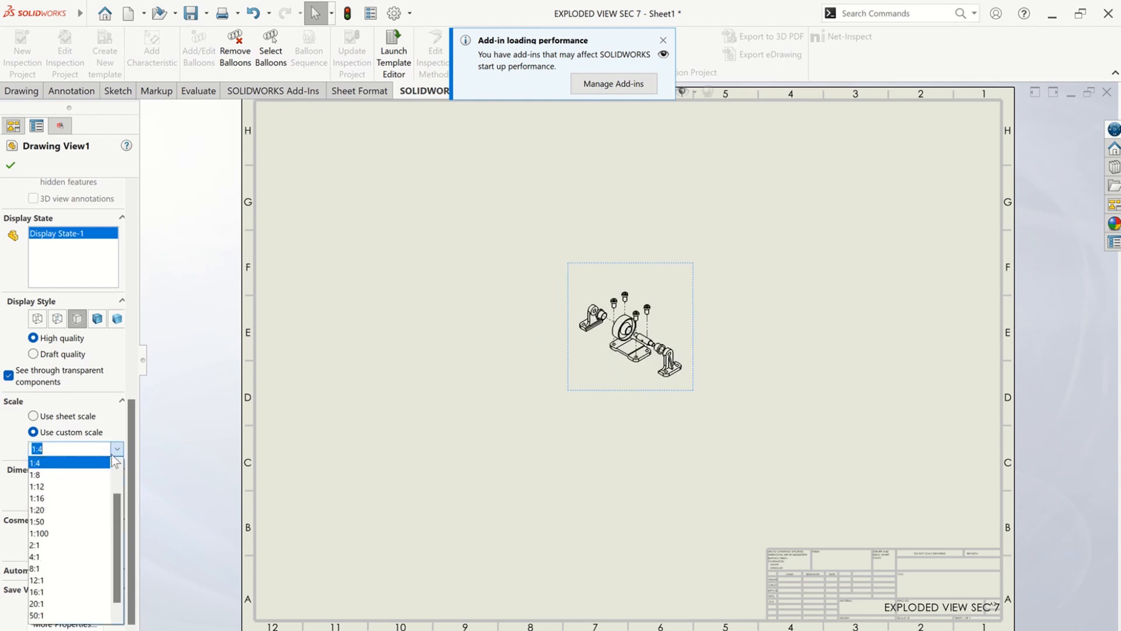
pyautogui.click(93, 545)
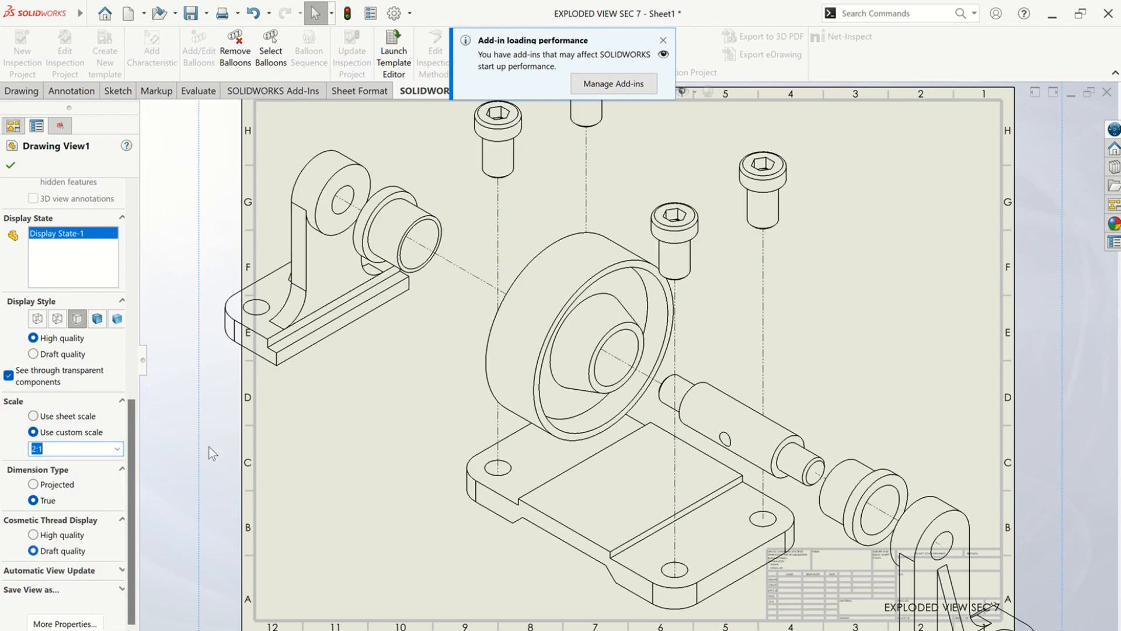
pyautogui.click(32, 485)
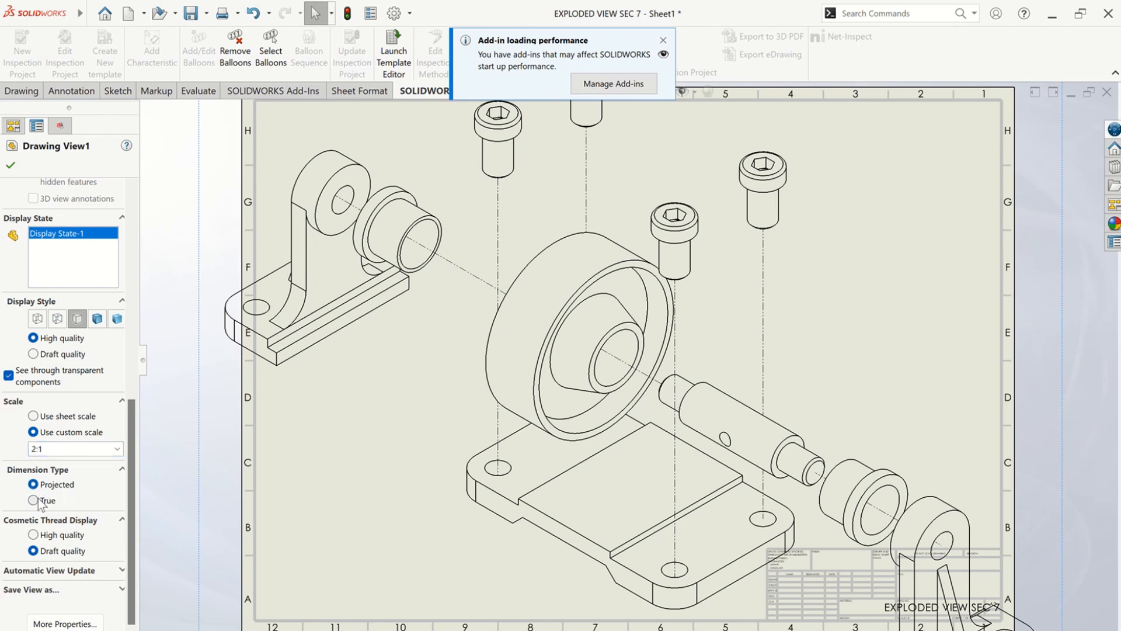
pyautogui.click(33, 501)
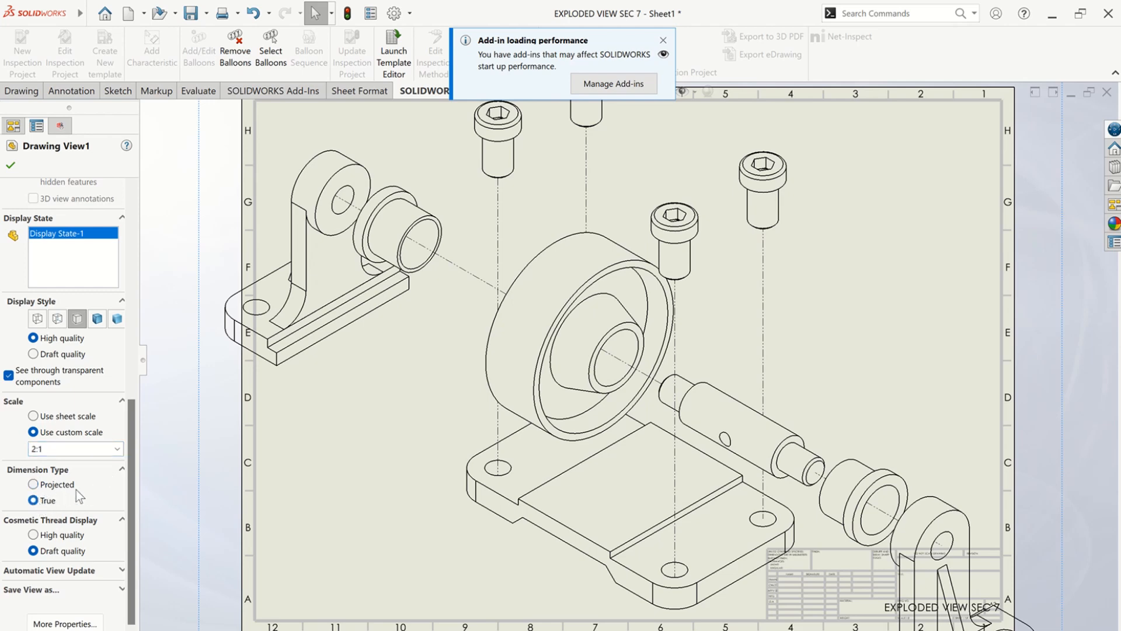
# - Set the exploded view's custom scale to 1:1, then accept the view properties and deselect the view
pyautogui.click(118, 450)
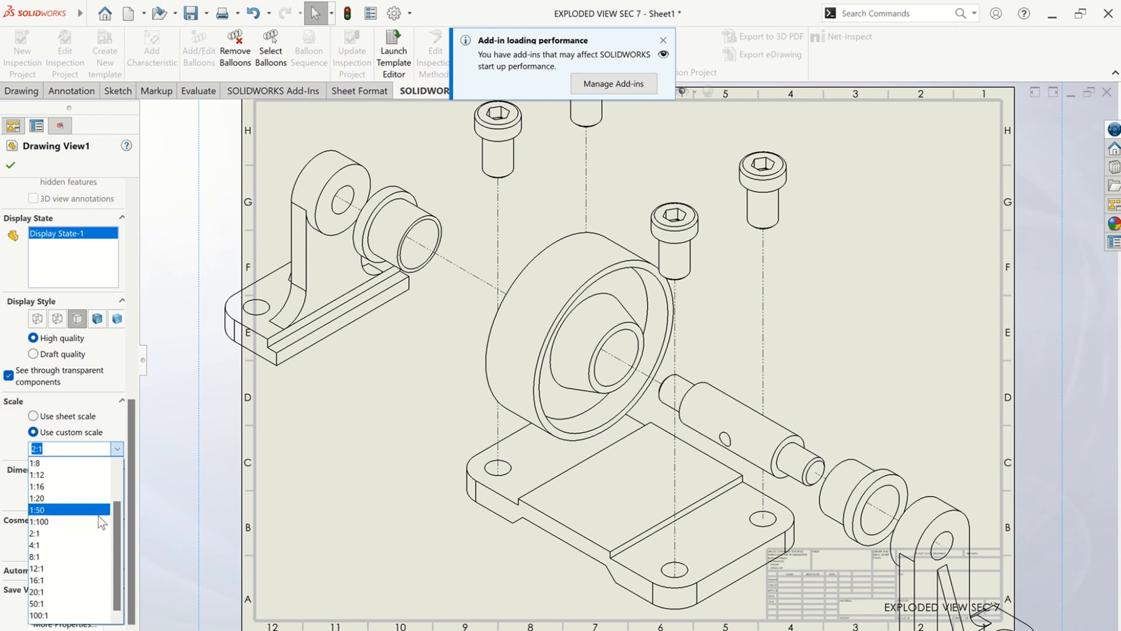
pyautogui.scroll(5, 86, 530)
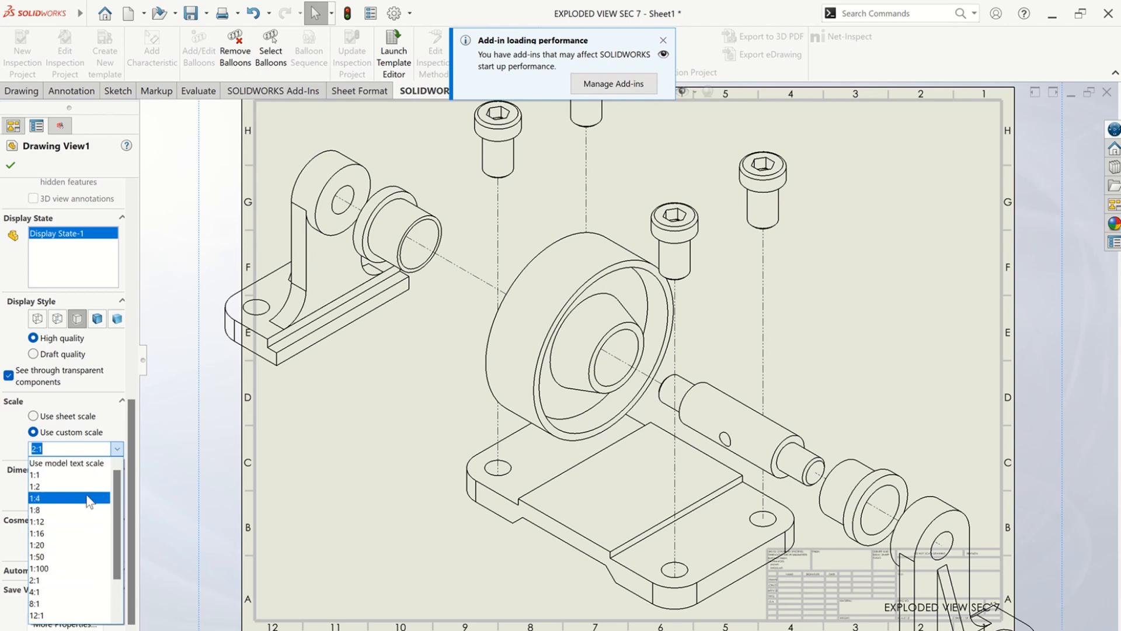
pyautogui.click(92, 474)
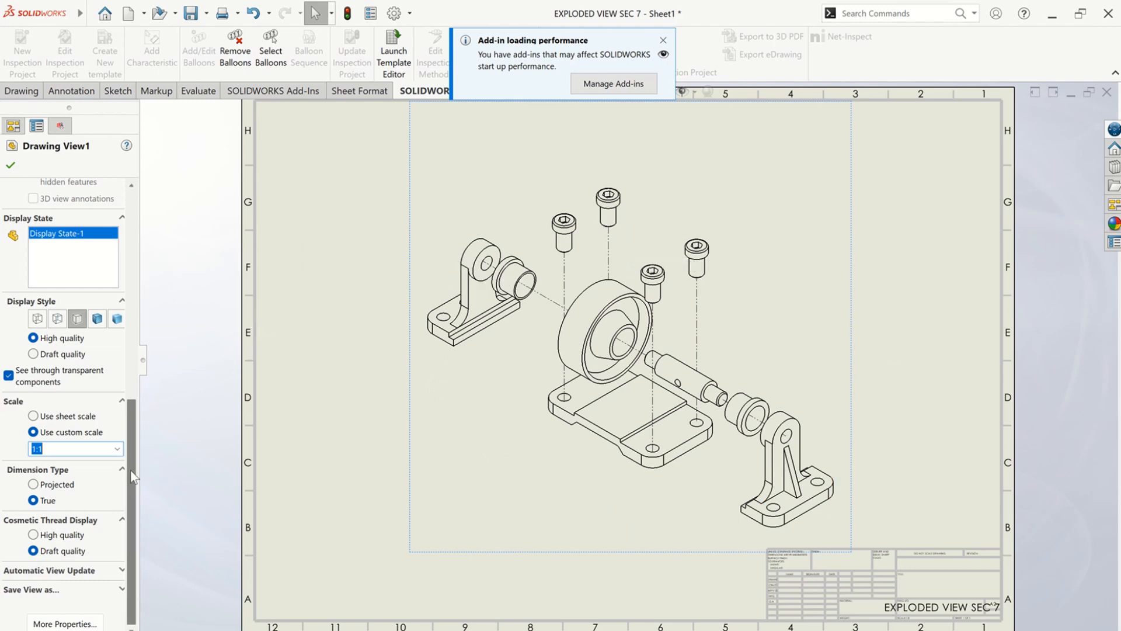
pyautogui.moveTo(130, 470); pyautogui.dragTo(134, 506)
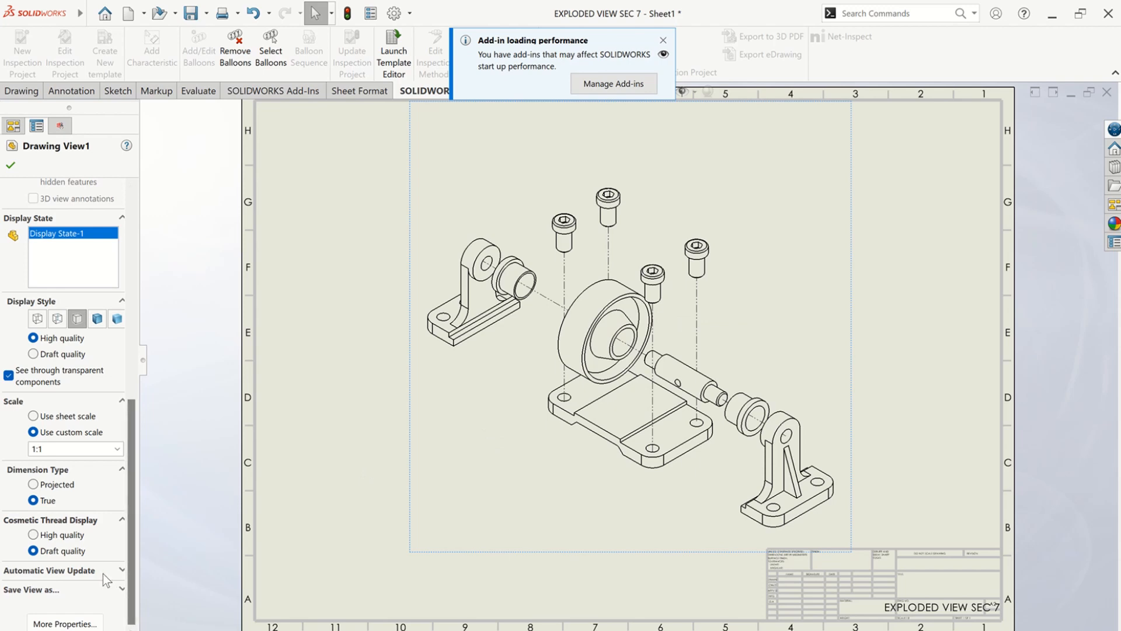
pyautogui.moveTo(128, 533); pyautogui.dragTo(138, 309)
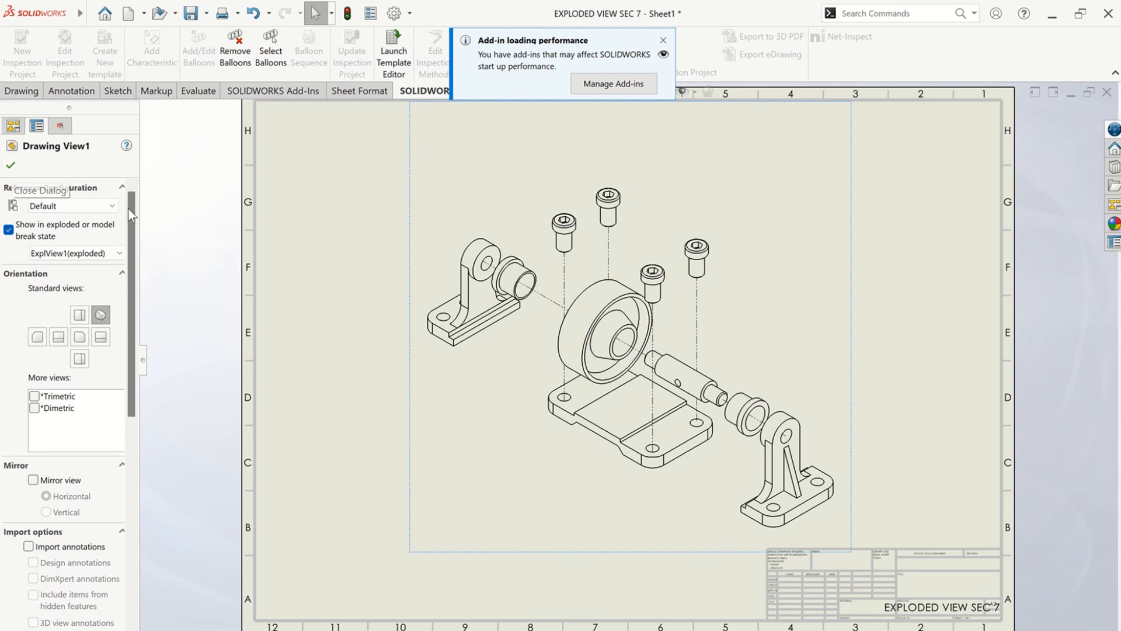
pyautogui.click(11, 168)
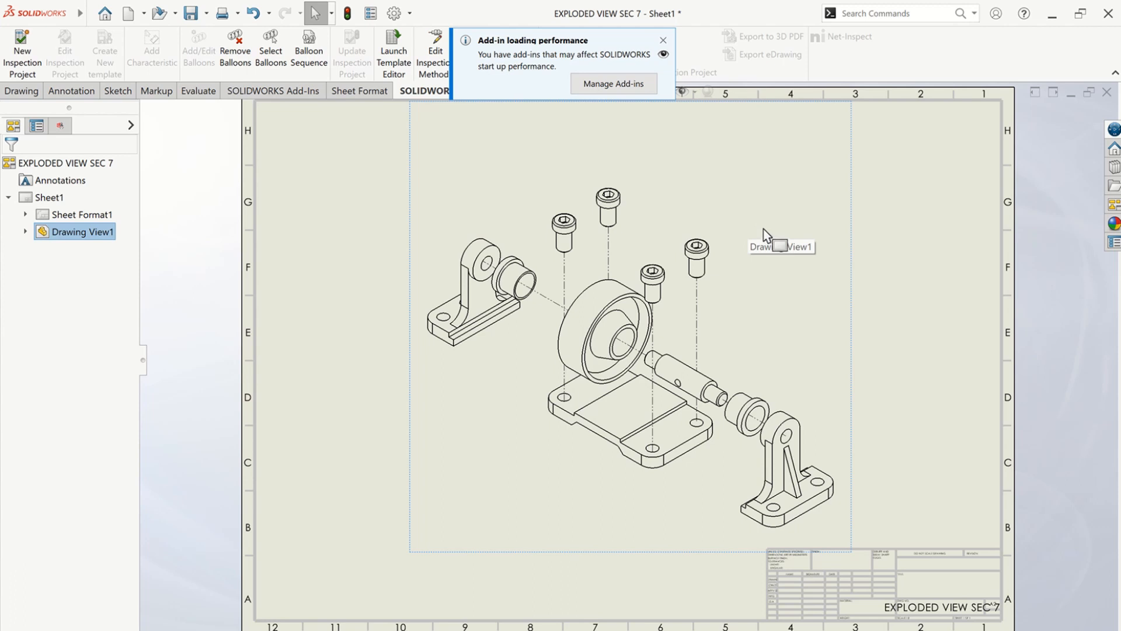
pyautogui.press('Escape')
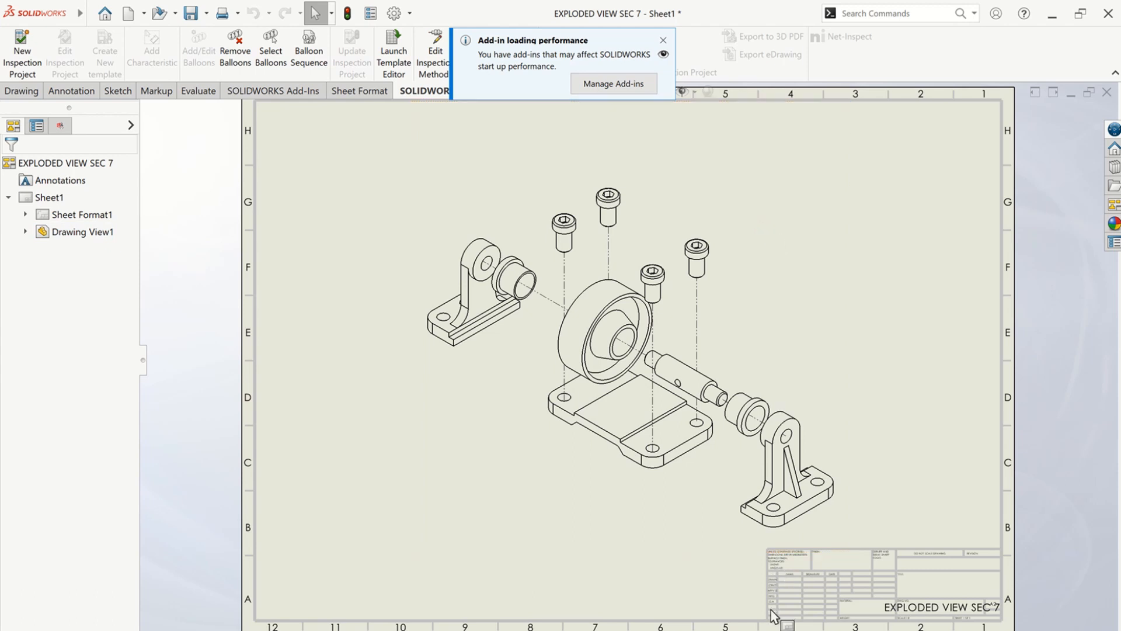
pyautogui.moveTo(753, 629)
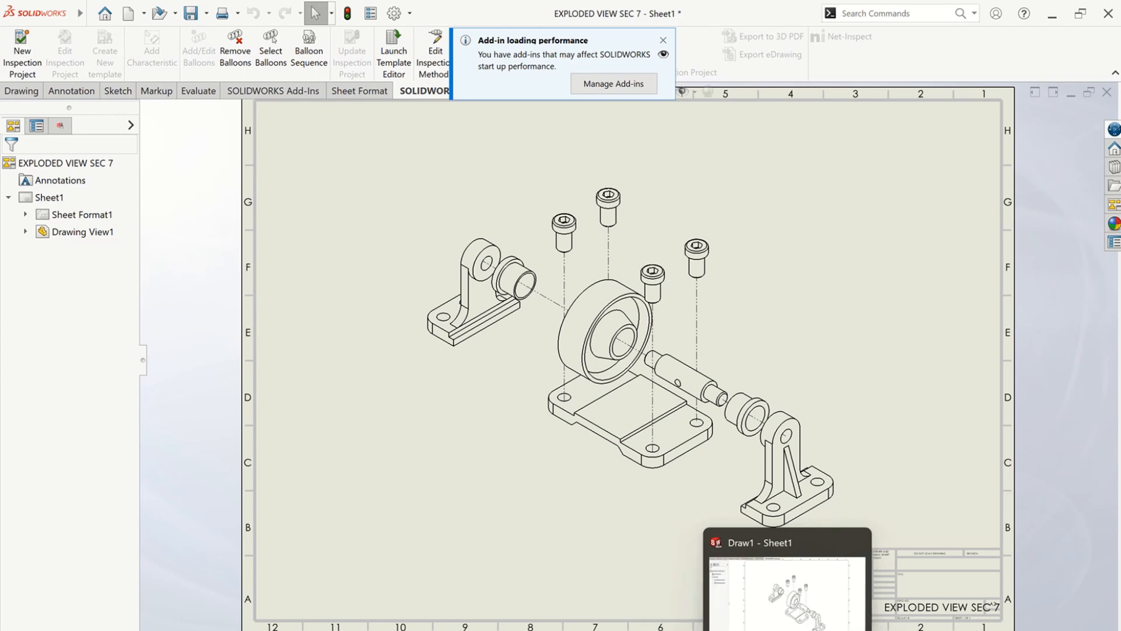
pyautogui.click(787, 629)
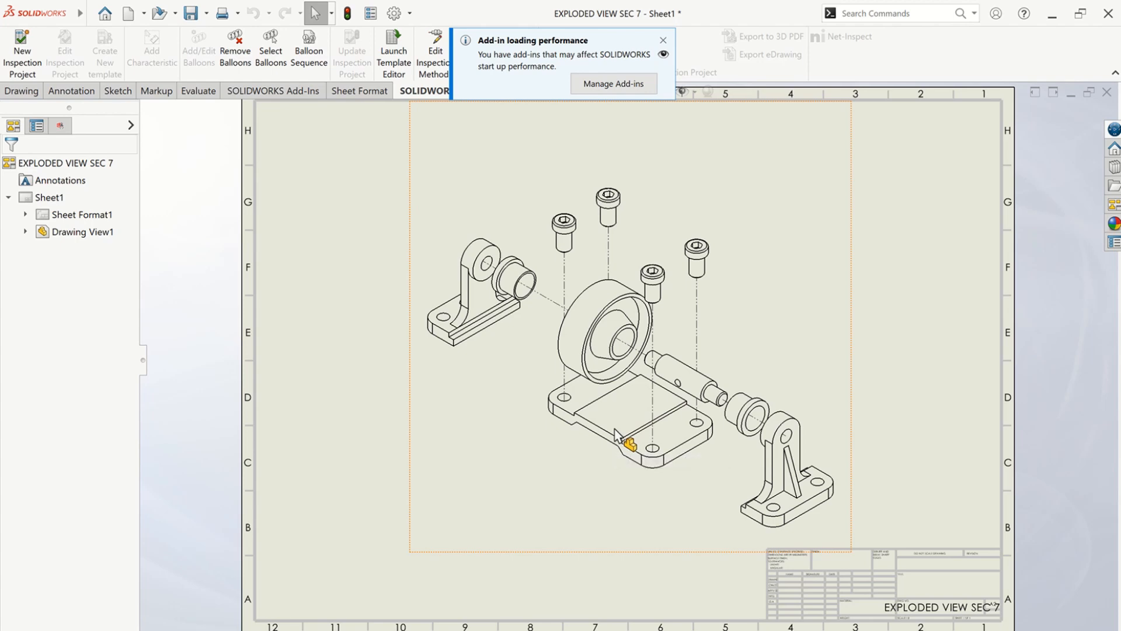
pyautogui.click(614, 435)
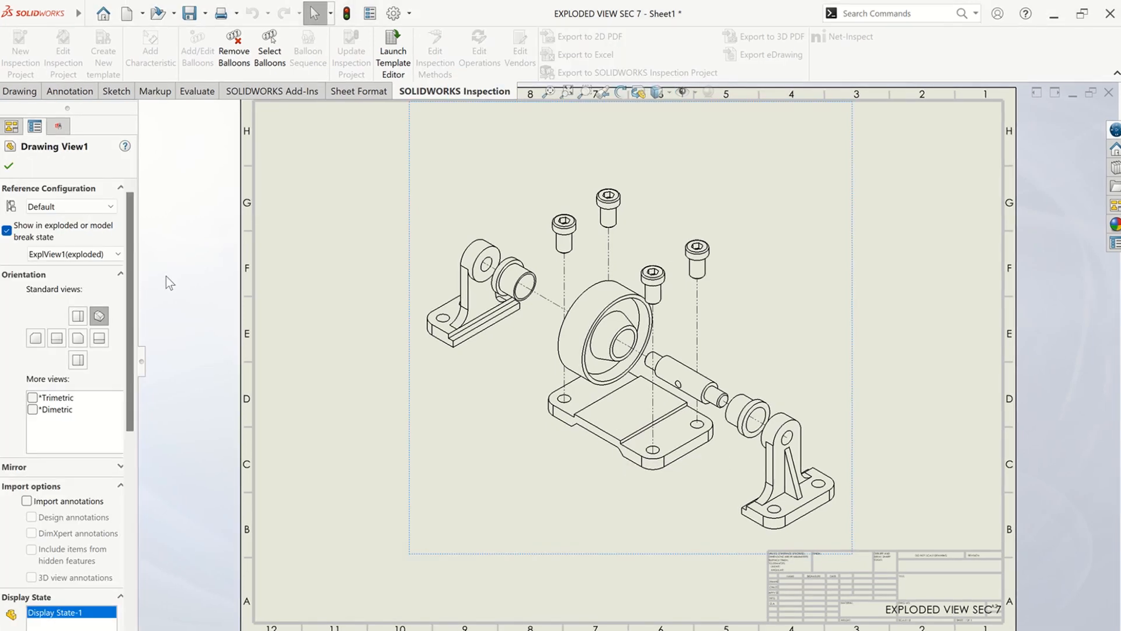
pyautogui.click(9, 165)
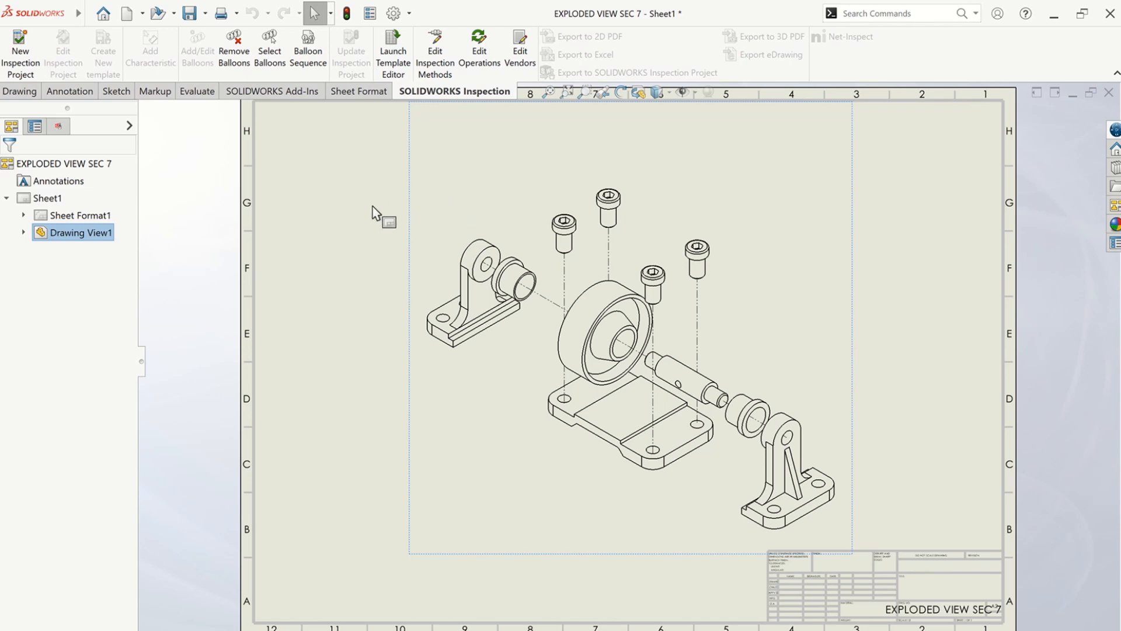
# - Insert a top-level-only bill of materials from the bom-standard template just inside the upper-right corner of the sheet border
pyautogui.click(92, 16)
pyautogui.moveTo(156, 17)
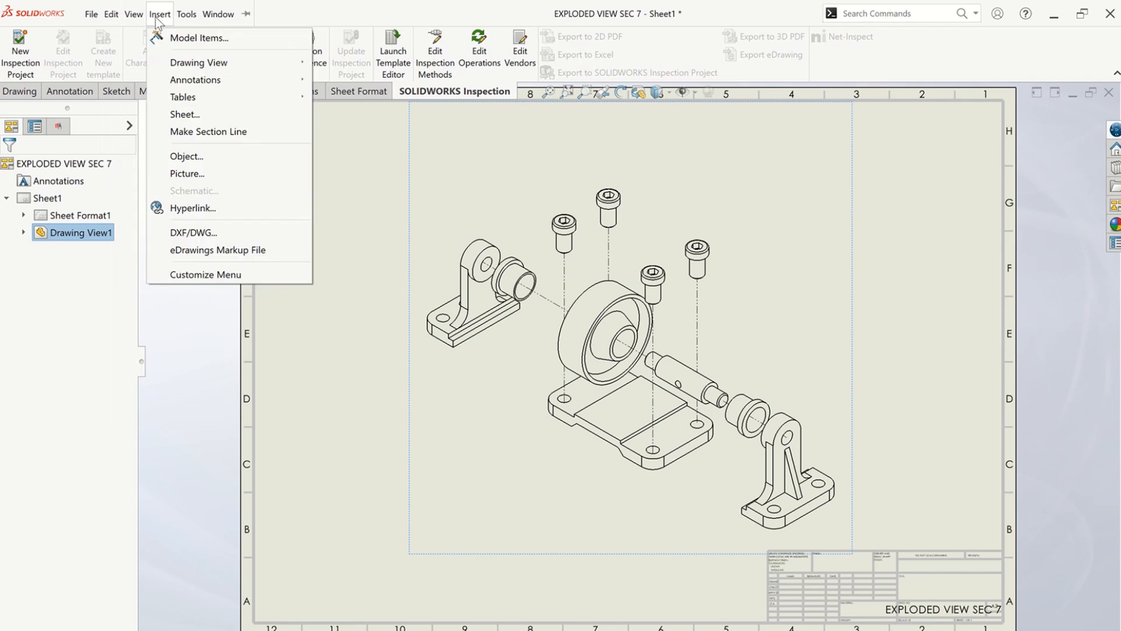
pyautogui.moveTo(190, 100)
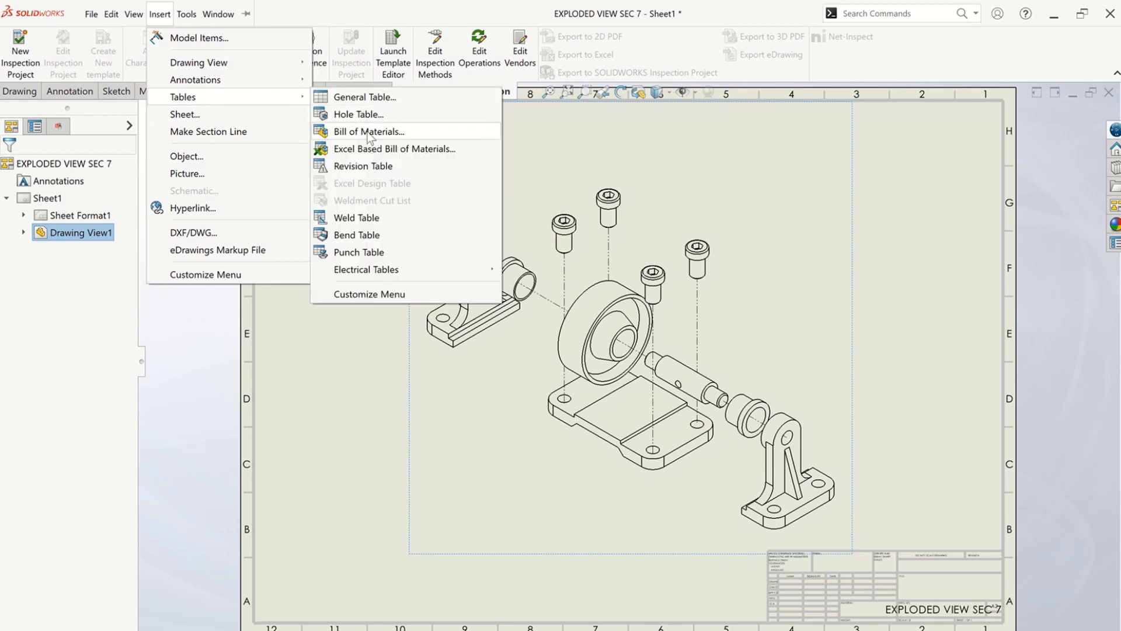
pyautogui.click(367, 132)
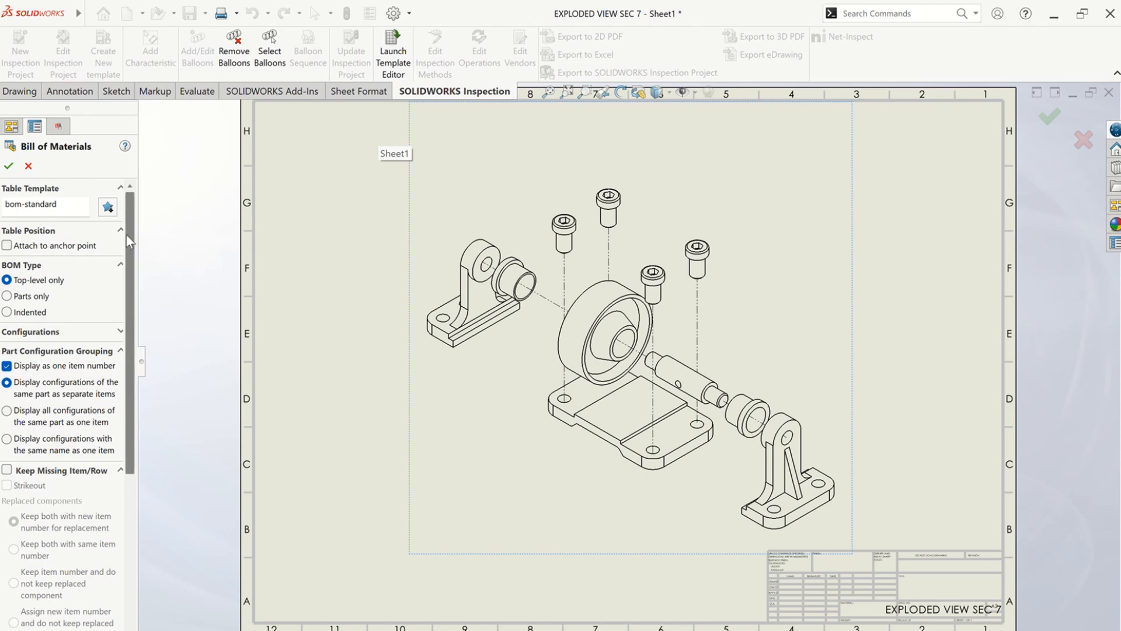
pyautogui.moveTo(127, 236); pyautogui.dragTo(151, 222)
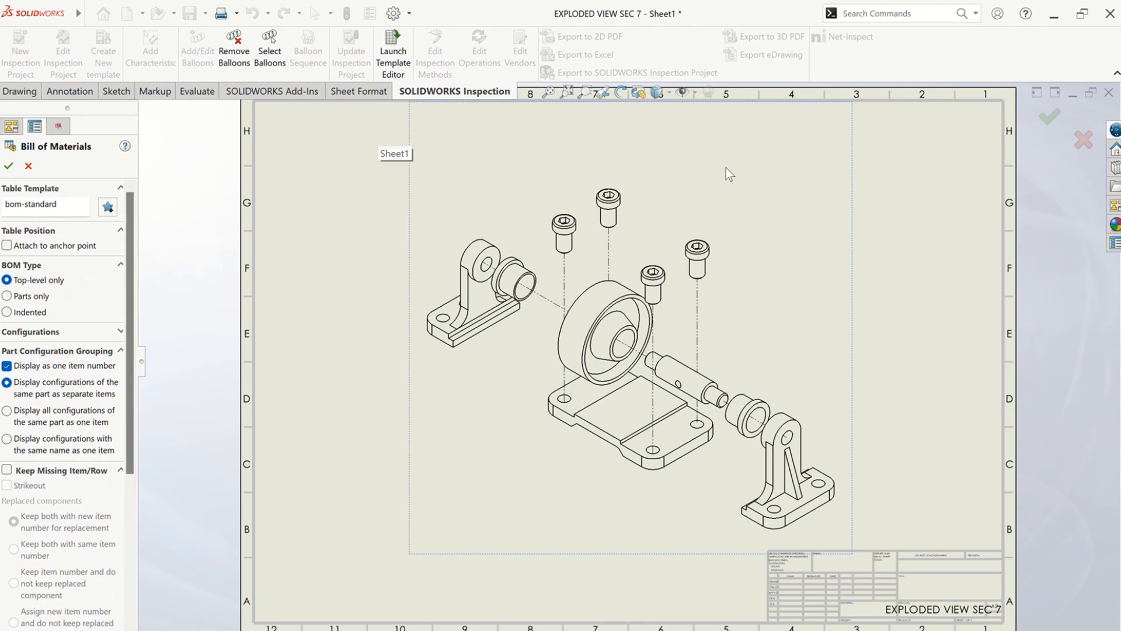
pyautogui.press('f')
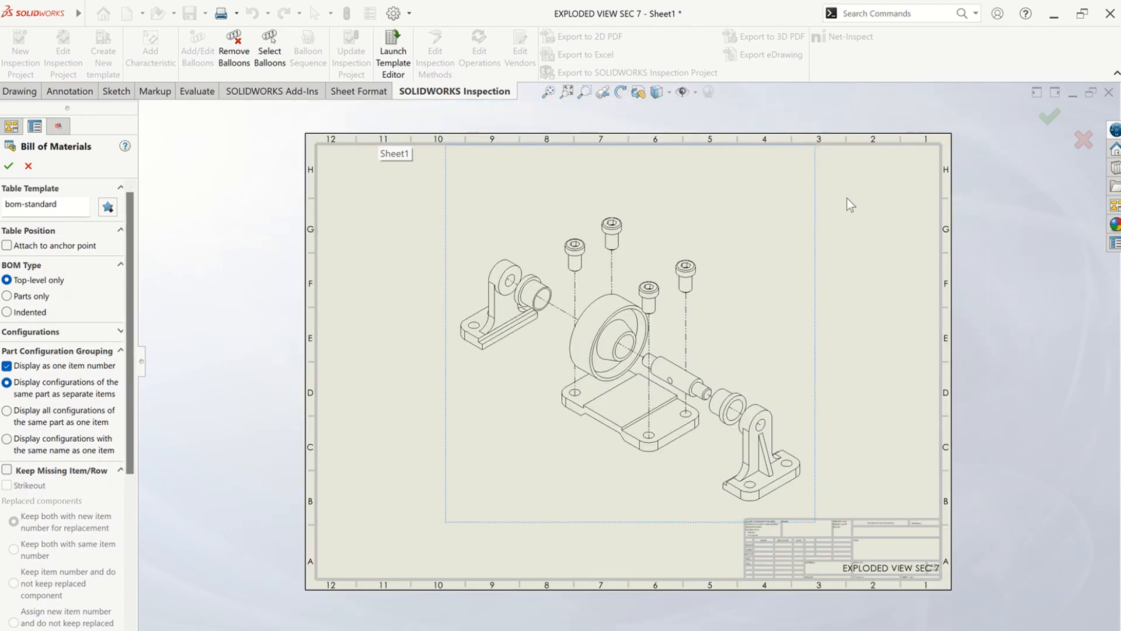
pyautogui.click(9, 168)
pyautogui.click(836, 229)
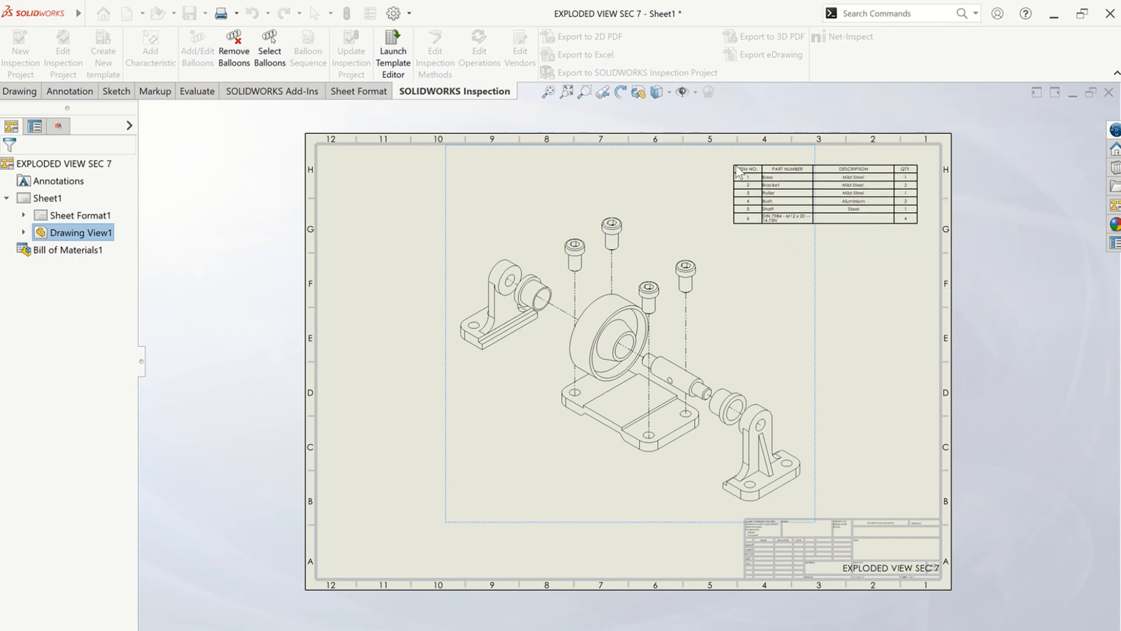
pyautogui.click(752, 158)
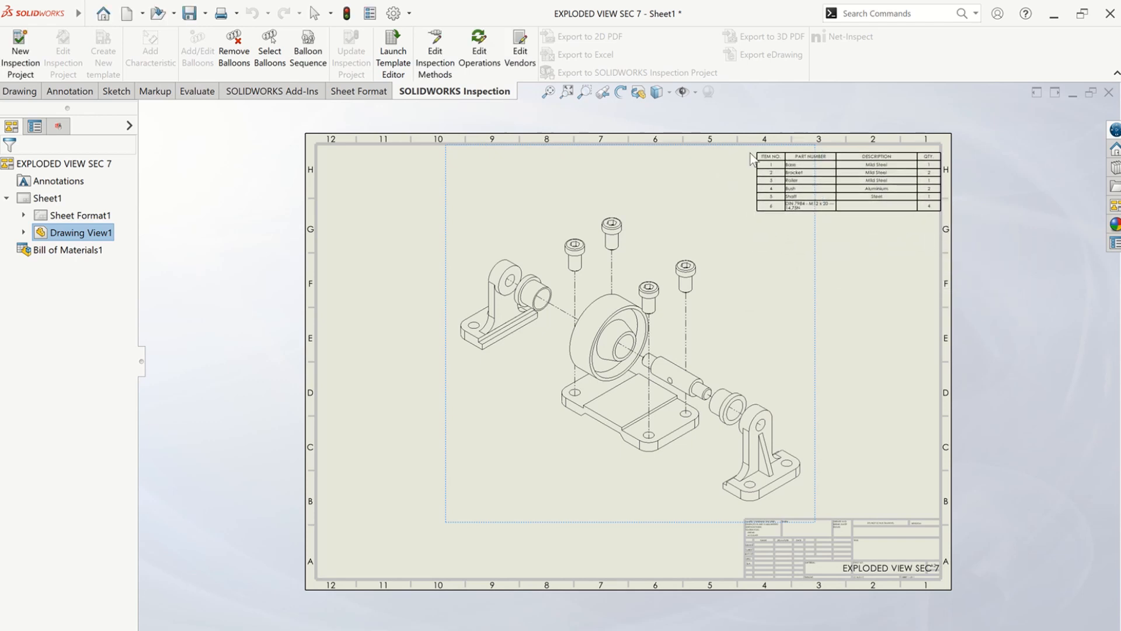
pyautogui.click(749, 162)
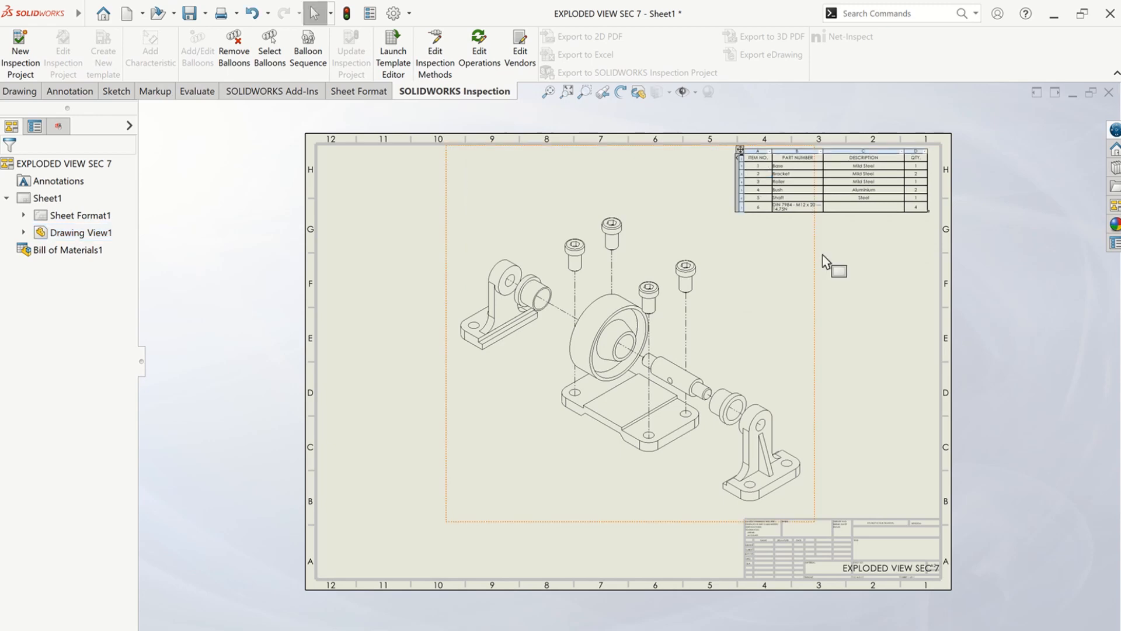
# - Examine the placed bill of materials up close and its position on the sheet relative to the exploded view
pyautogui.scroll(-5, 835, 277)
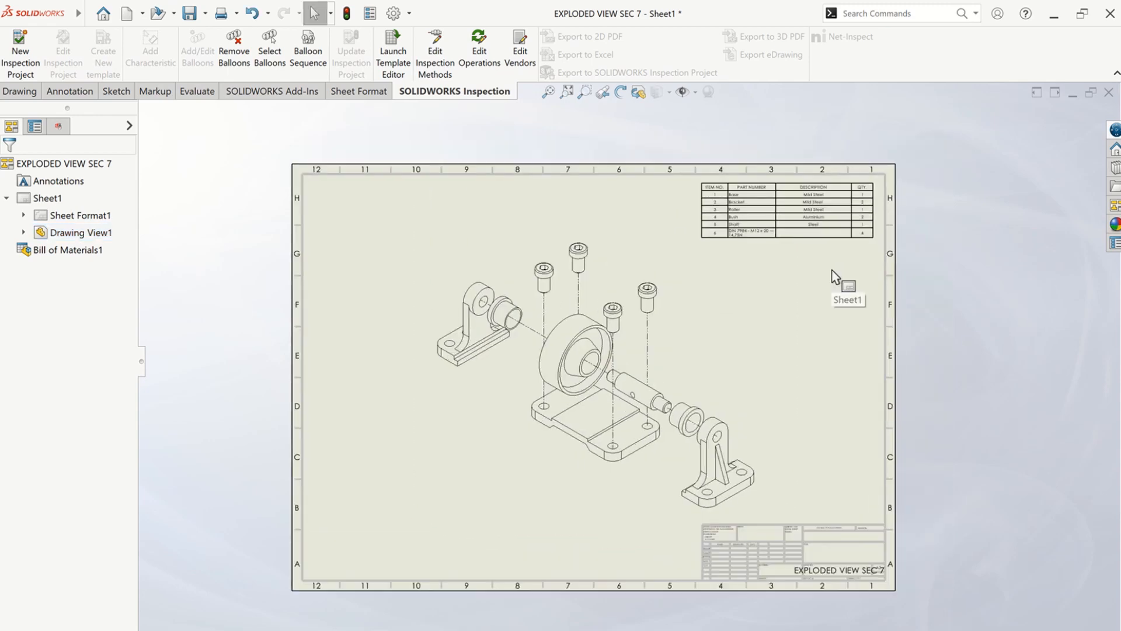
pyautogui.click(677, 241)
pyautogui.scroll(-2, 676, 237)
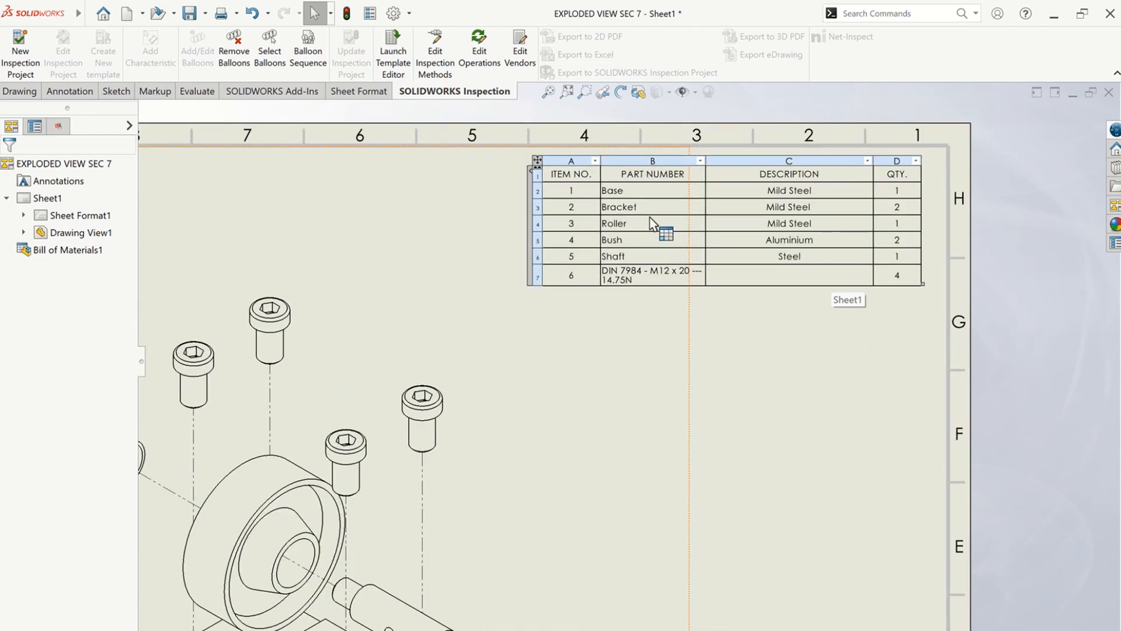
pyautogui.click(535, 367)
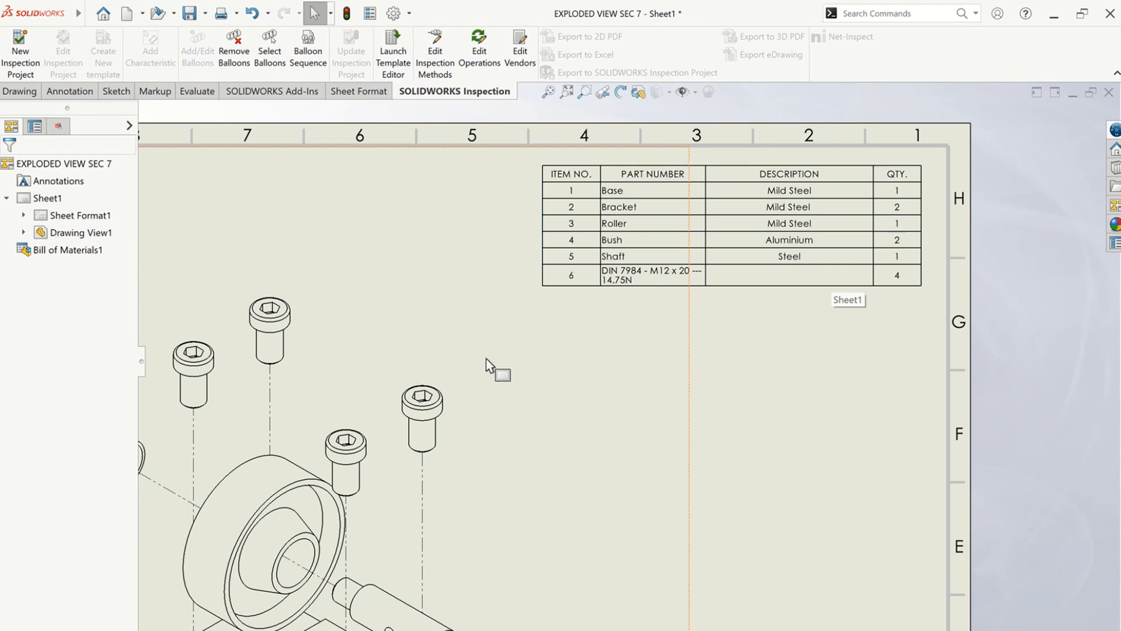
pyautogui.scroll(3, 470, 373)
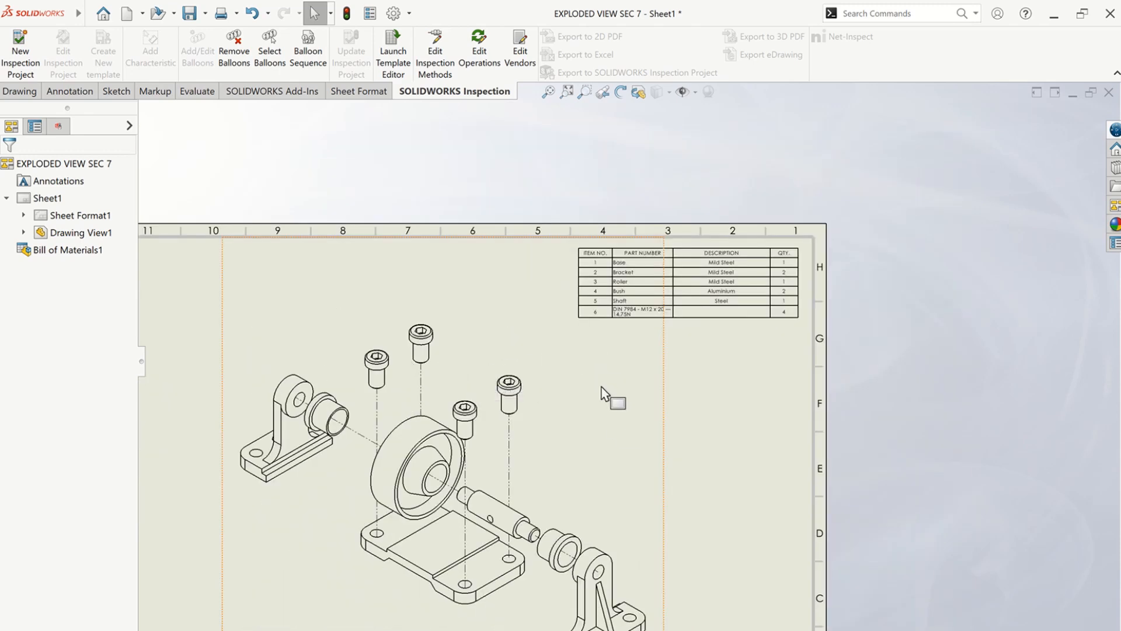
pyautogui.click(640, 296)
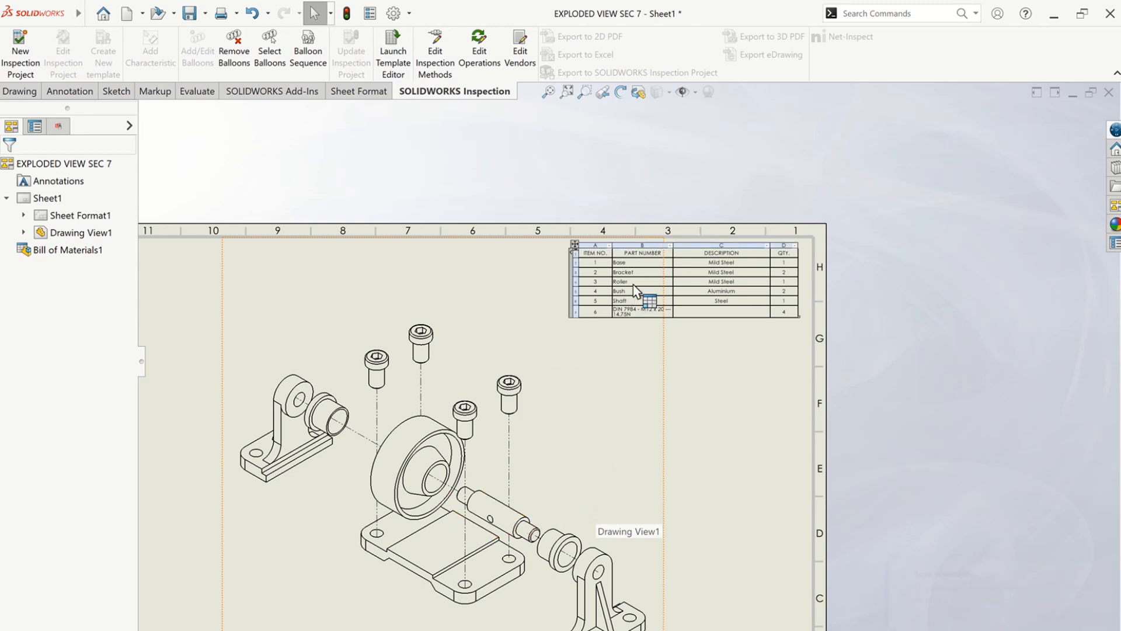
pyautogui.scroll(-3, 637, 293)
pyautogui.scroll(-5, 635, 293)
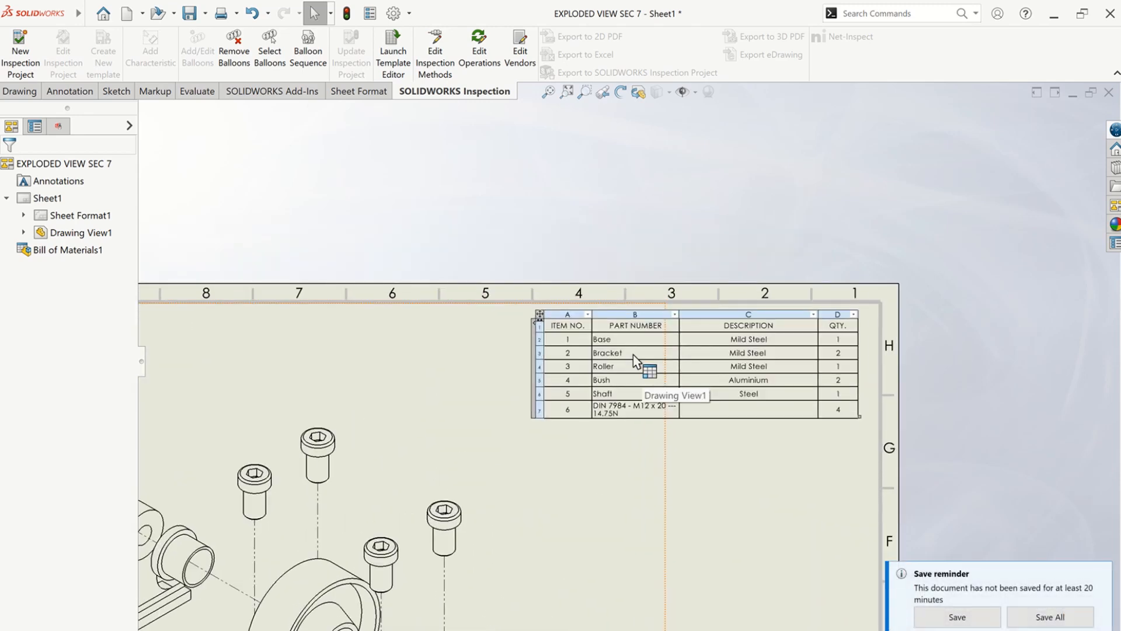
pyautogui.scroll(-1, 636, 373)
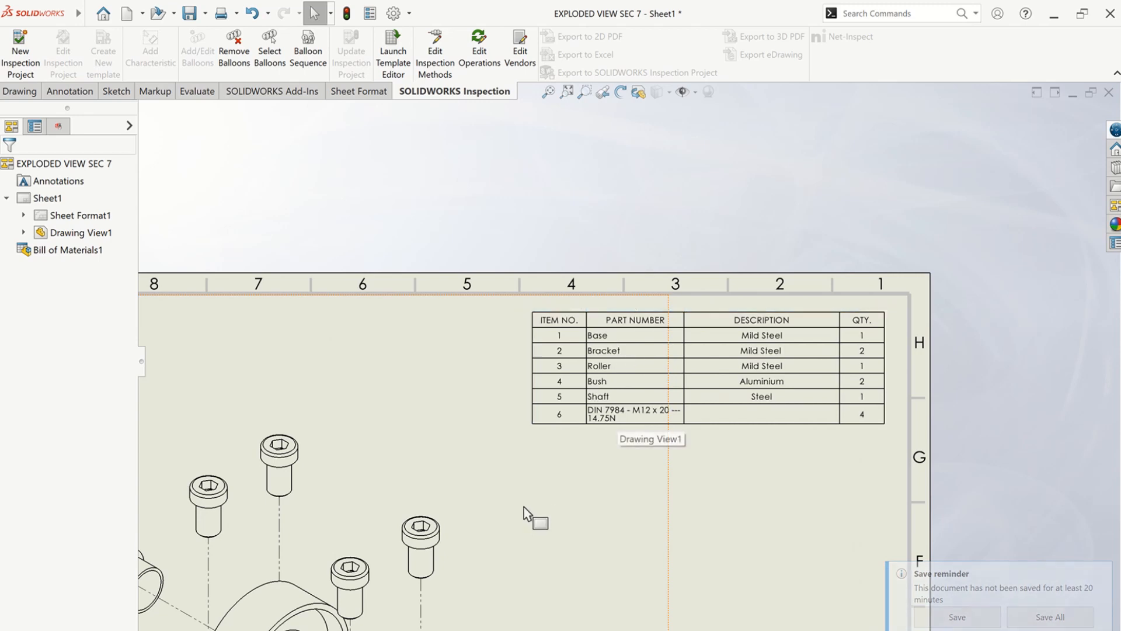
pyautogui.scroll(3, 524, 507)
pyautogui.scroll(3, 620, 446)
pyautogui.scroll(-2, 610, 430)
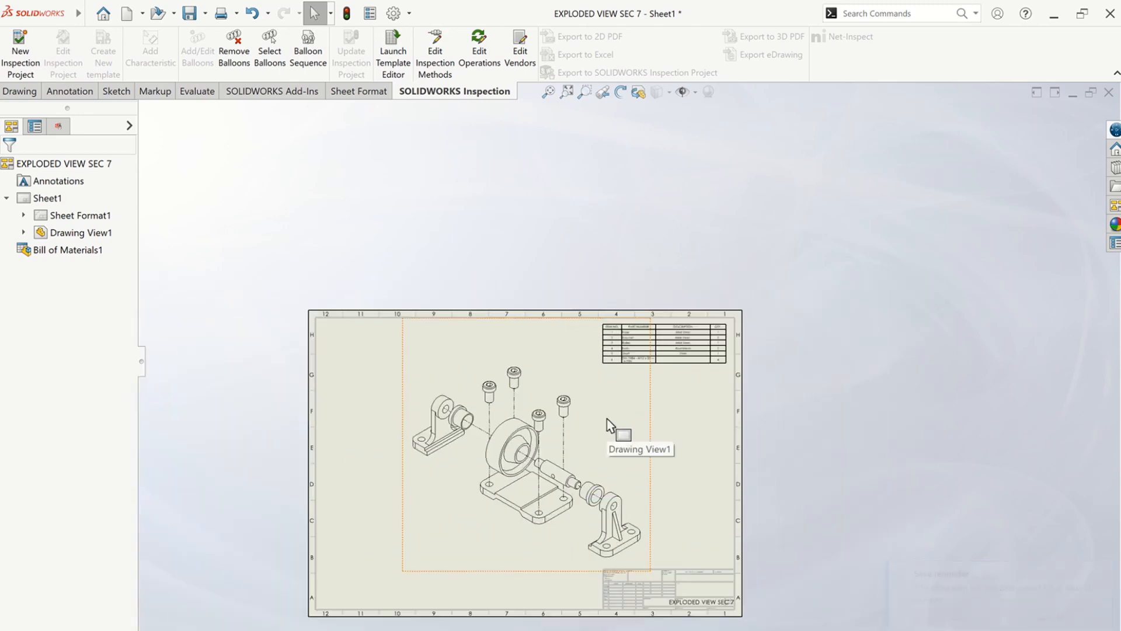
# - Open the Base row's description cell for editing with the link to the external model kept, and exit the cell
pyautogui.scroll(-3, 587, 385)
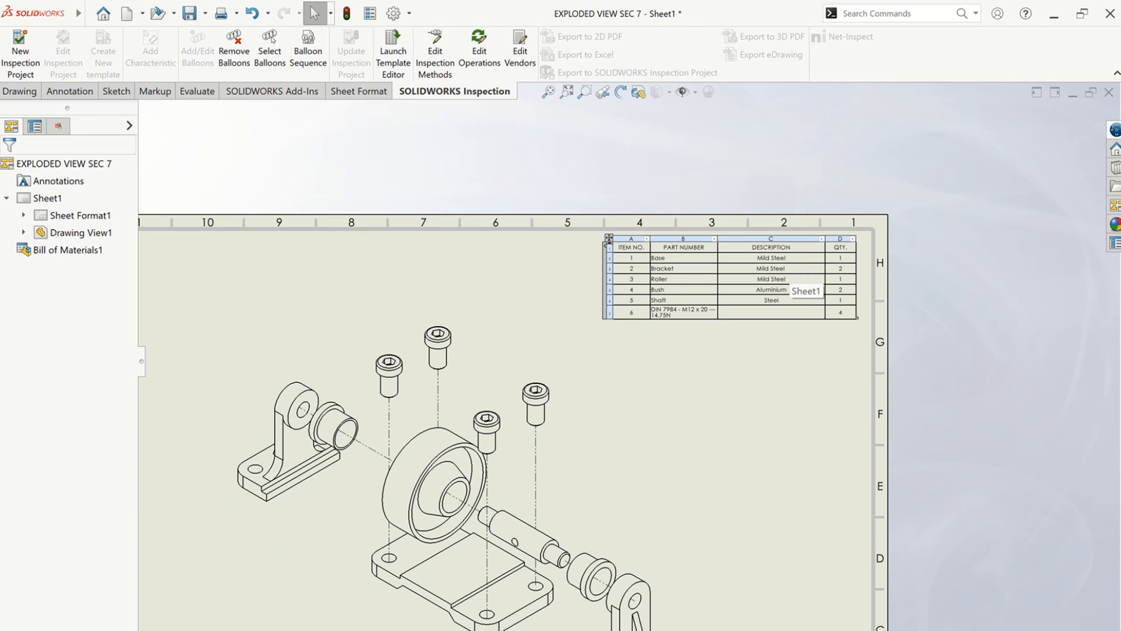
pyautogui.click(789, 259)
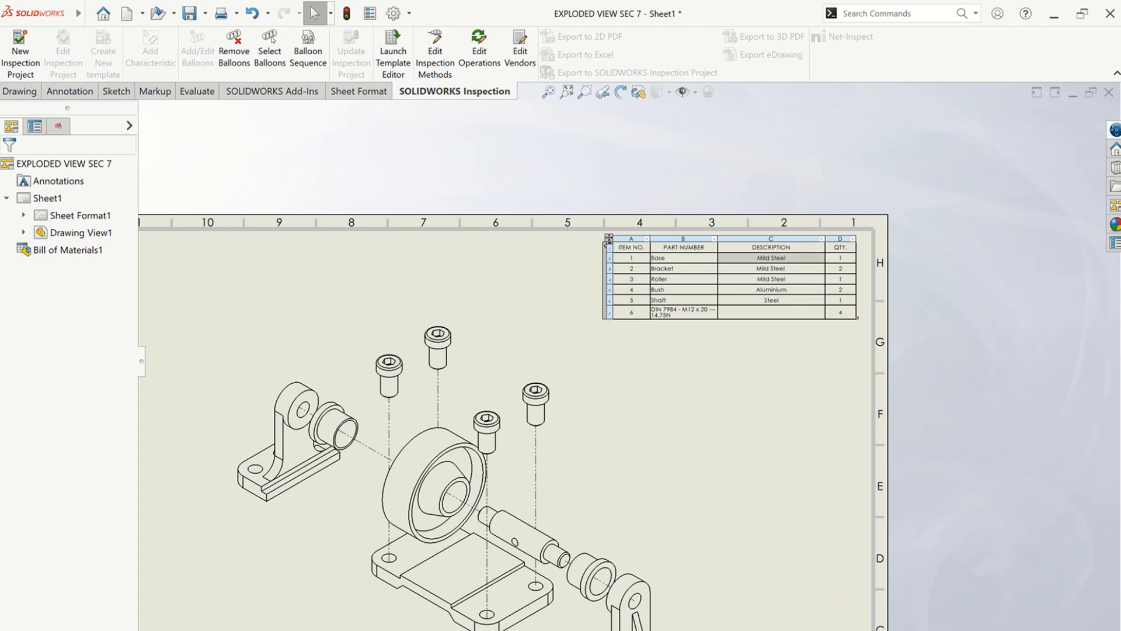
pyautogui.doubleClick(779, 260)
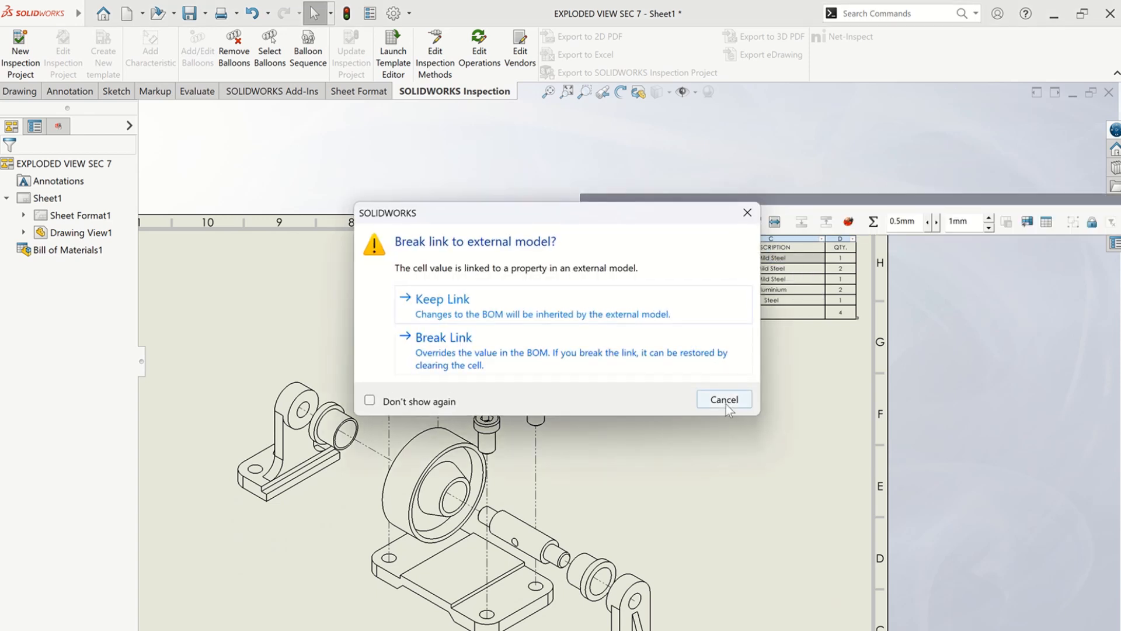
pyautogui.click(469, 298)
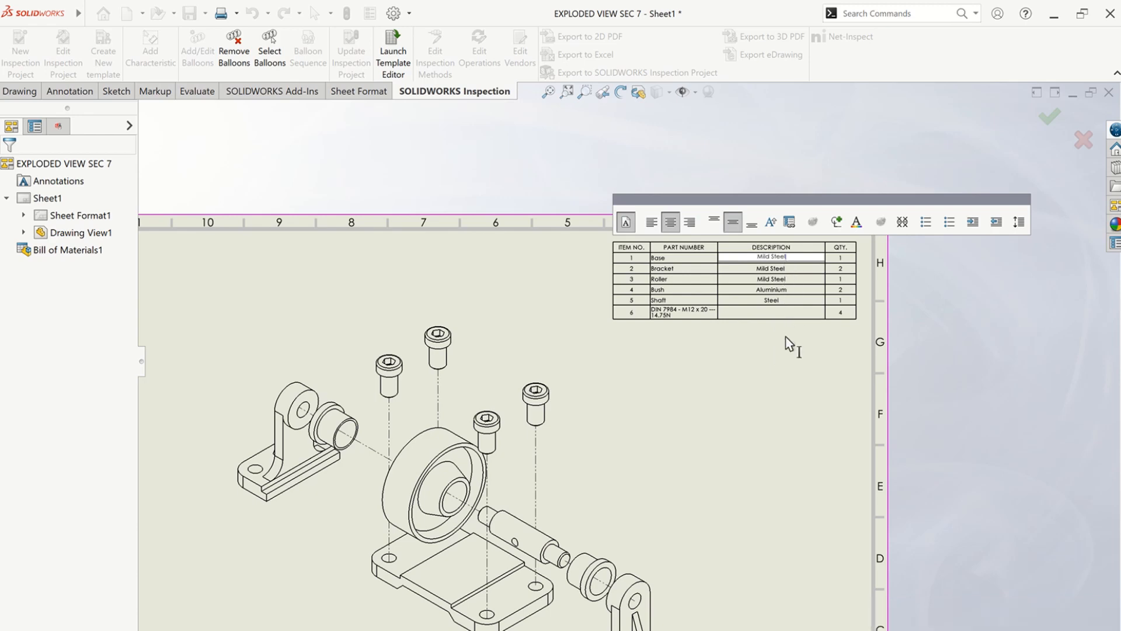
pyautogui.click(785, 358)
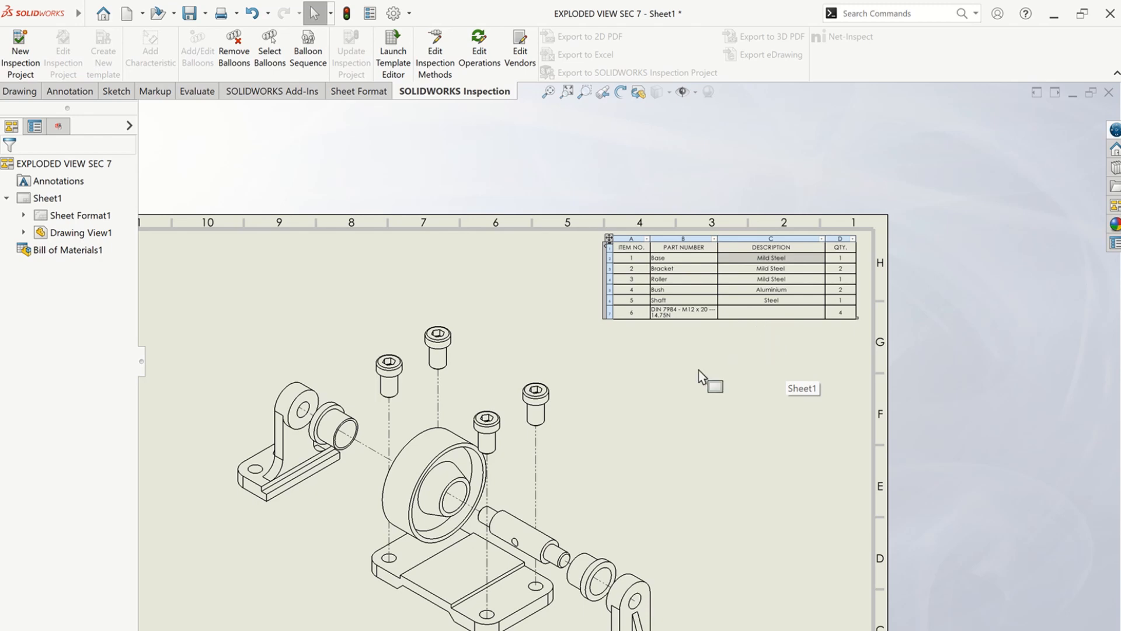
# - Read the item numbers, part names, descriptions and quantities in the bill of materials
pyautogui.scroll(3, 677, 350)
pyautogui.scroll(-5, 657, 330)
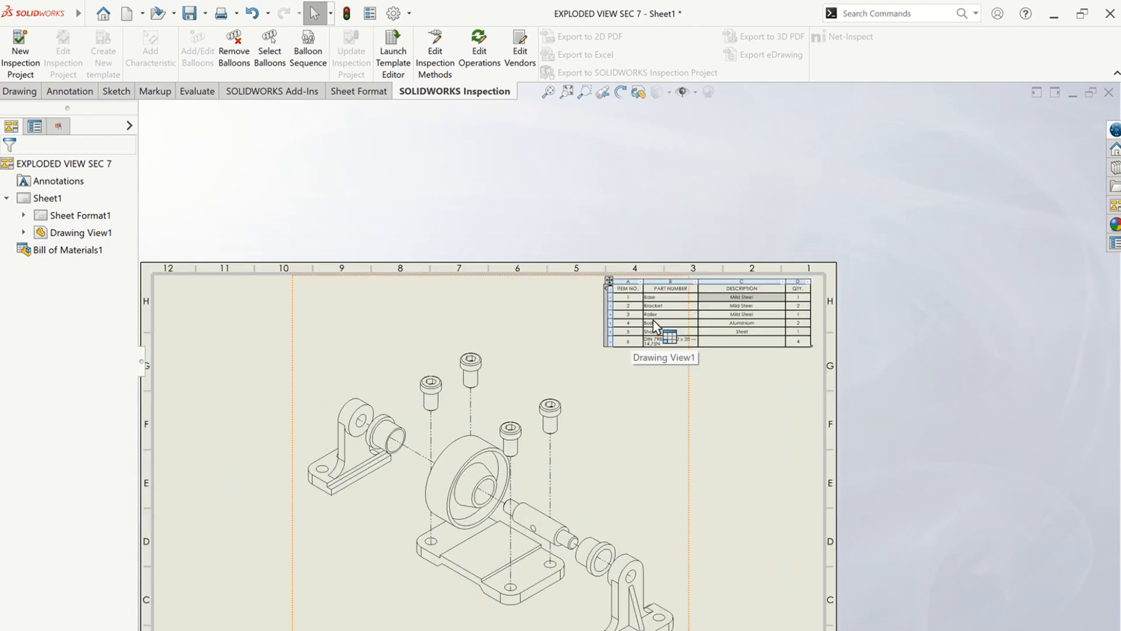
pyautogui.scroll(-3, 659, 323)
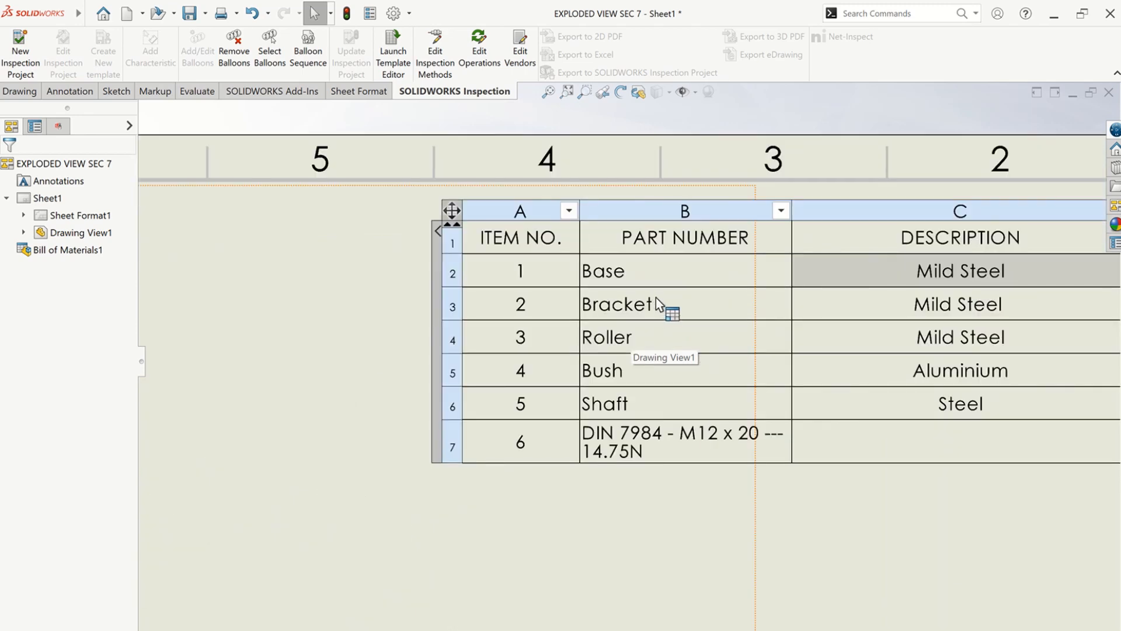
pyautogui.scroll(1, 662, 309)
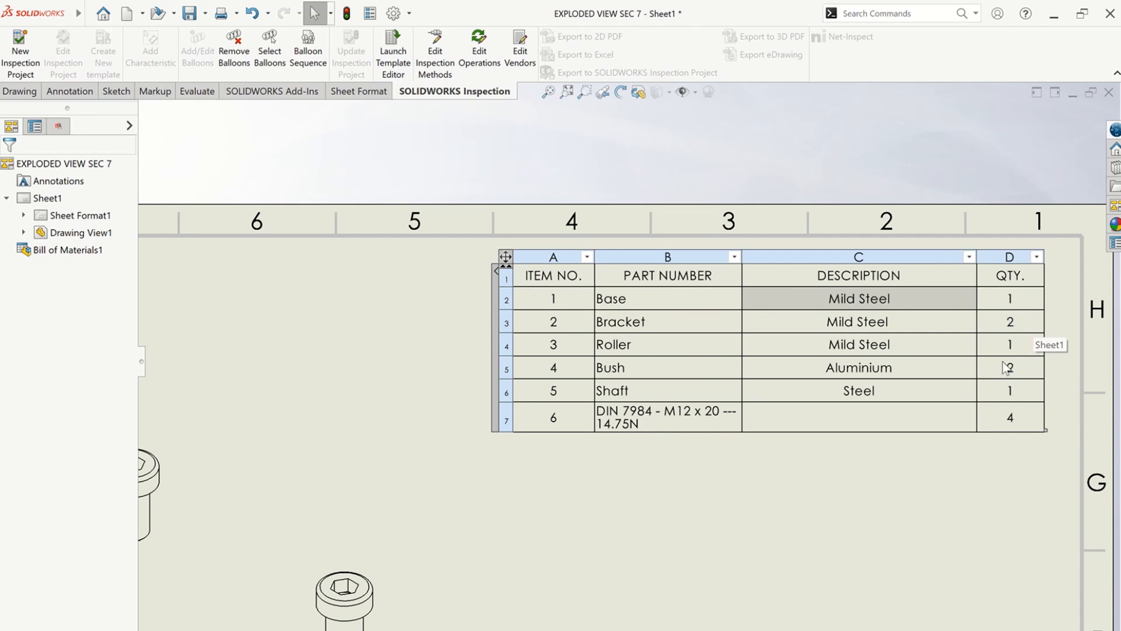
pyautogui.scroll(3, 915, 353)
pyautogui.scroll(2, 643, 420)
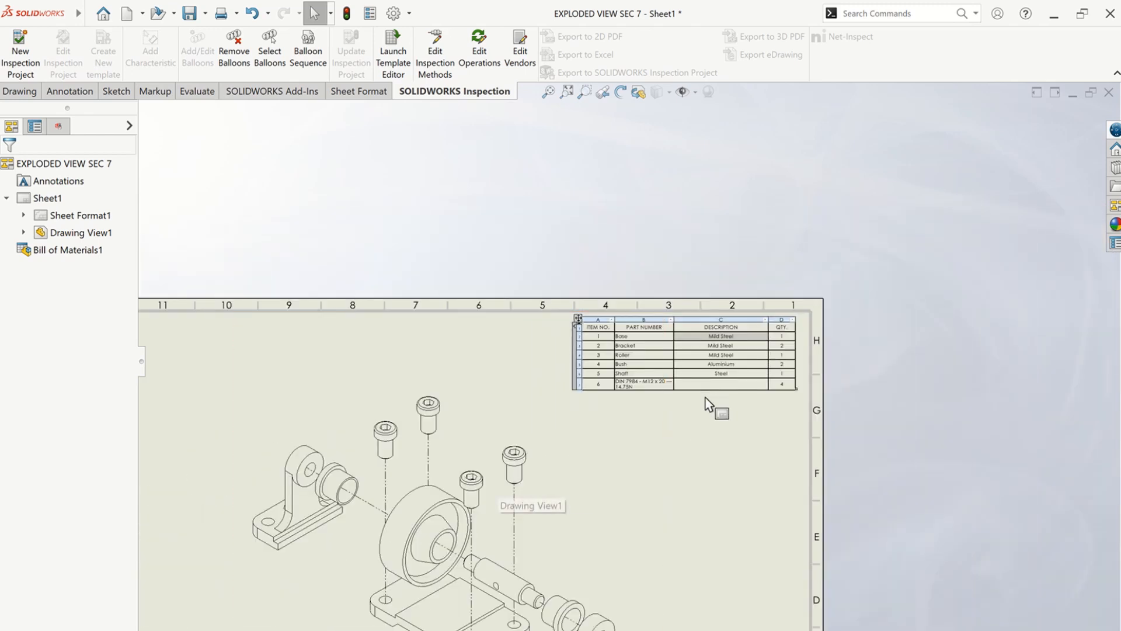
pyautogui.scroll(-1, 670, 450)
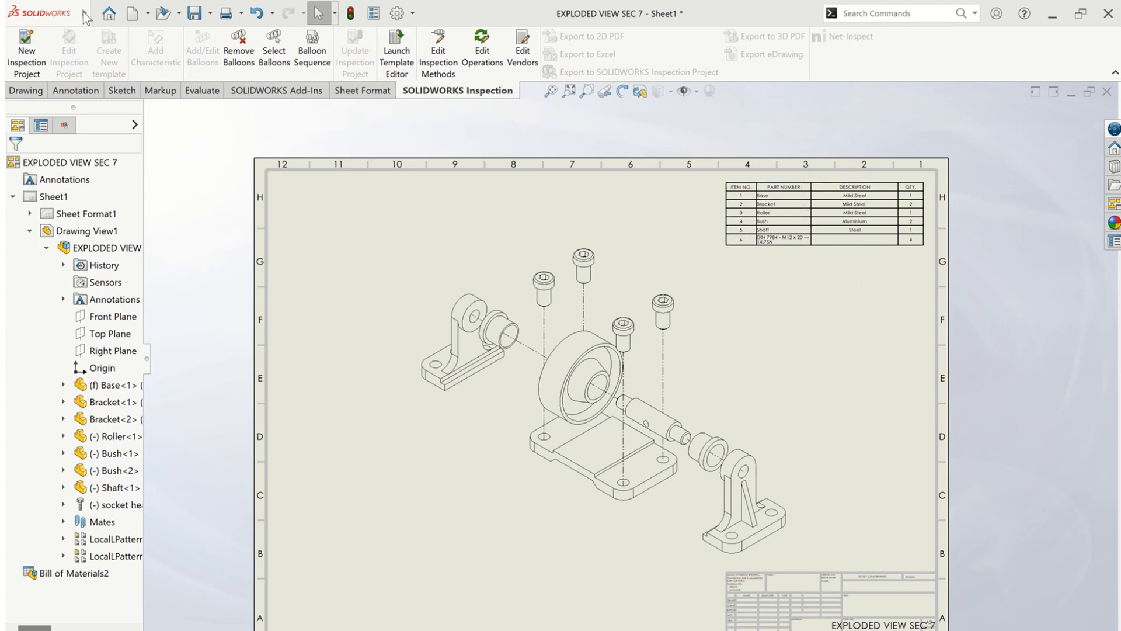
pyautogui.moveTo(86, 16)
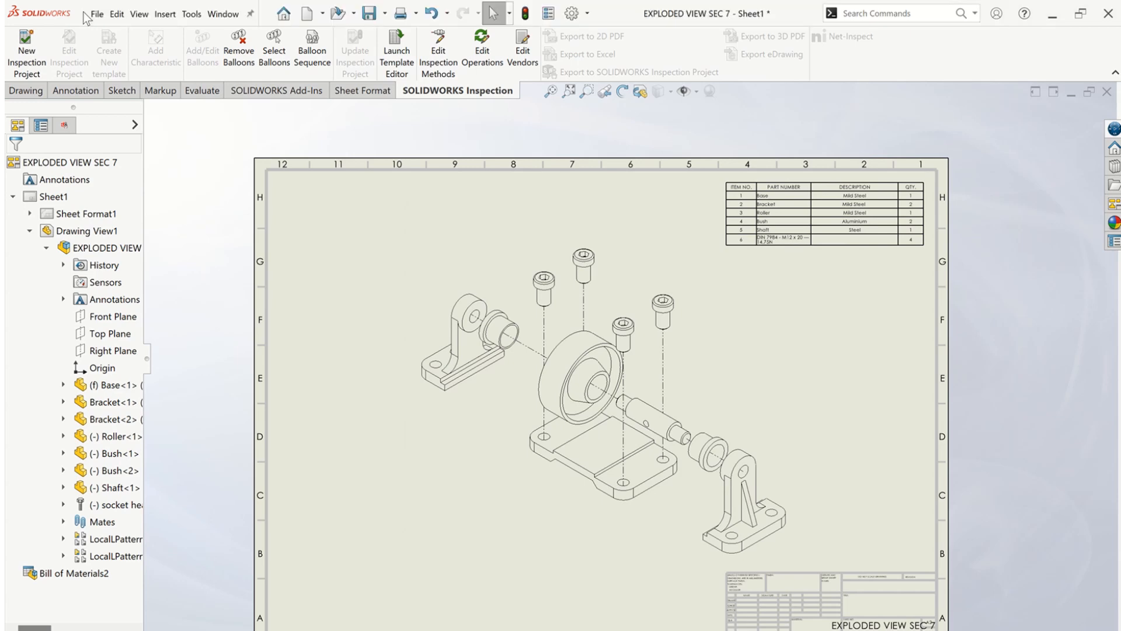
pyautogui.click(167, 14)
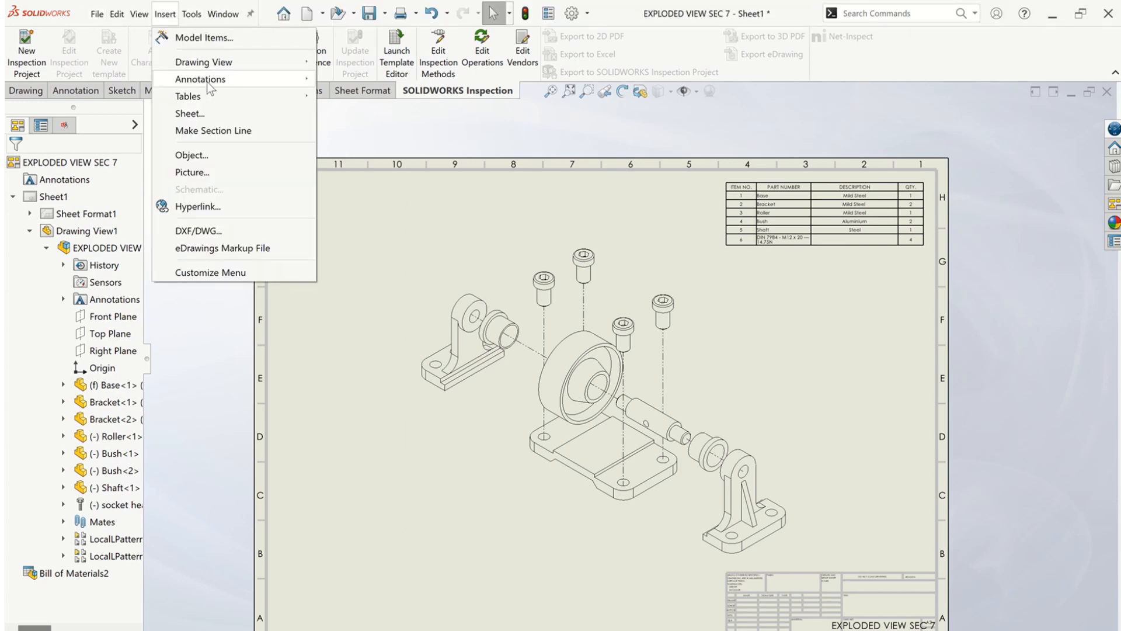
pyautogui.moveTo(207, 80)
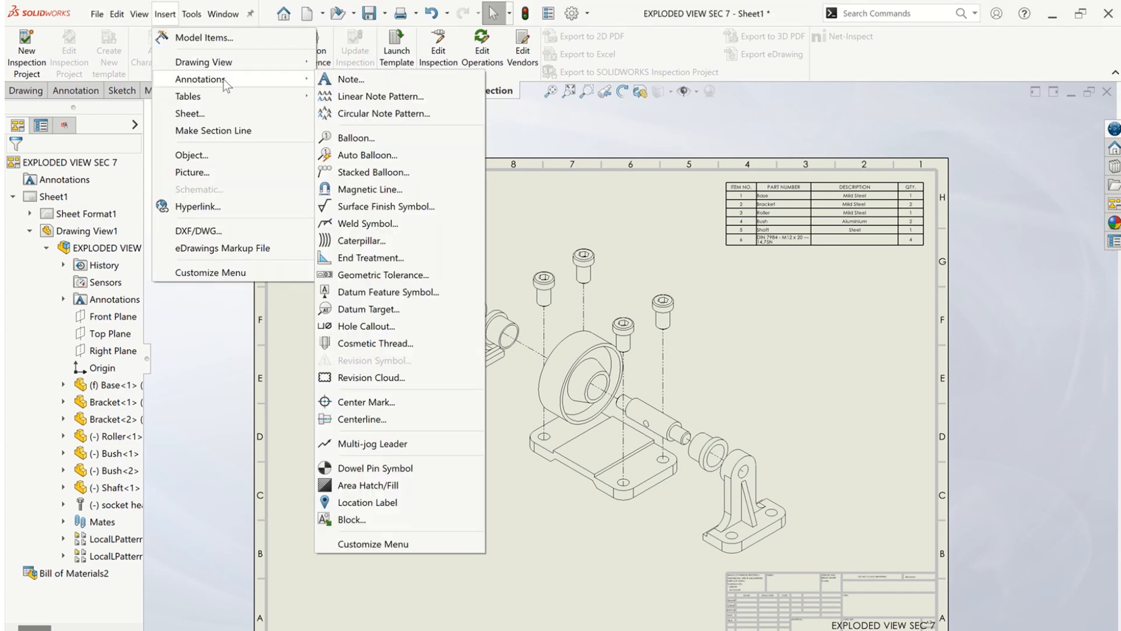
pyautogui.click(384, 159)
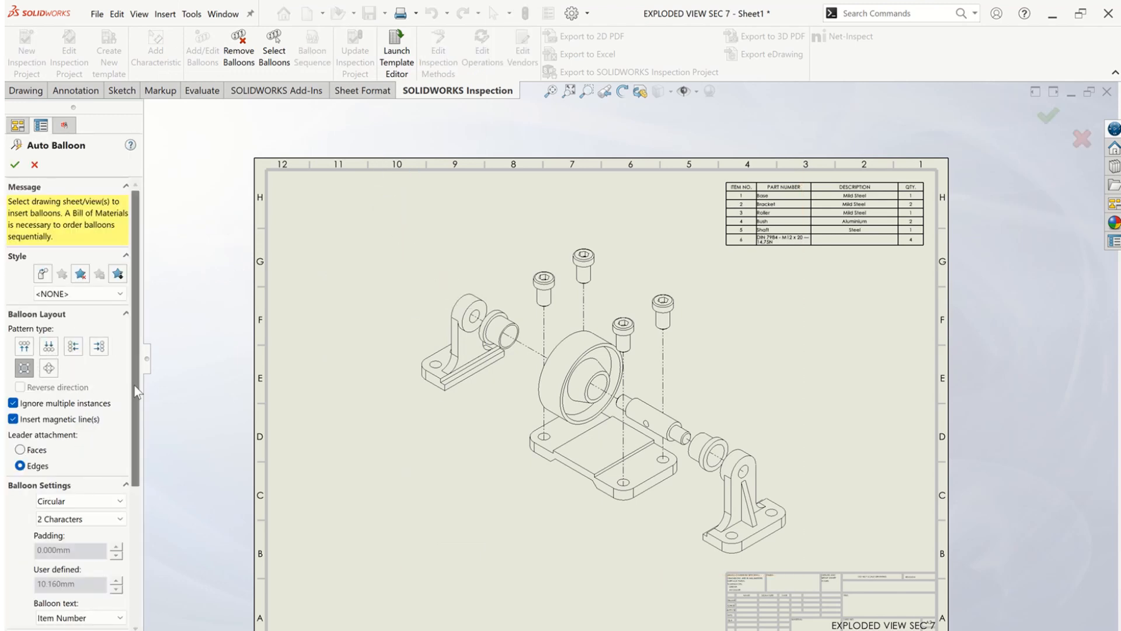
pyautogui.moveTo(138, 317); pyautogui.dragTo(149, 384)
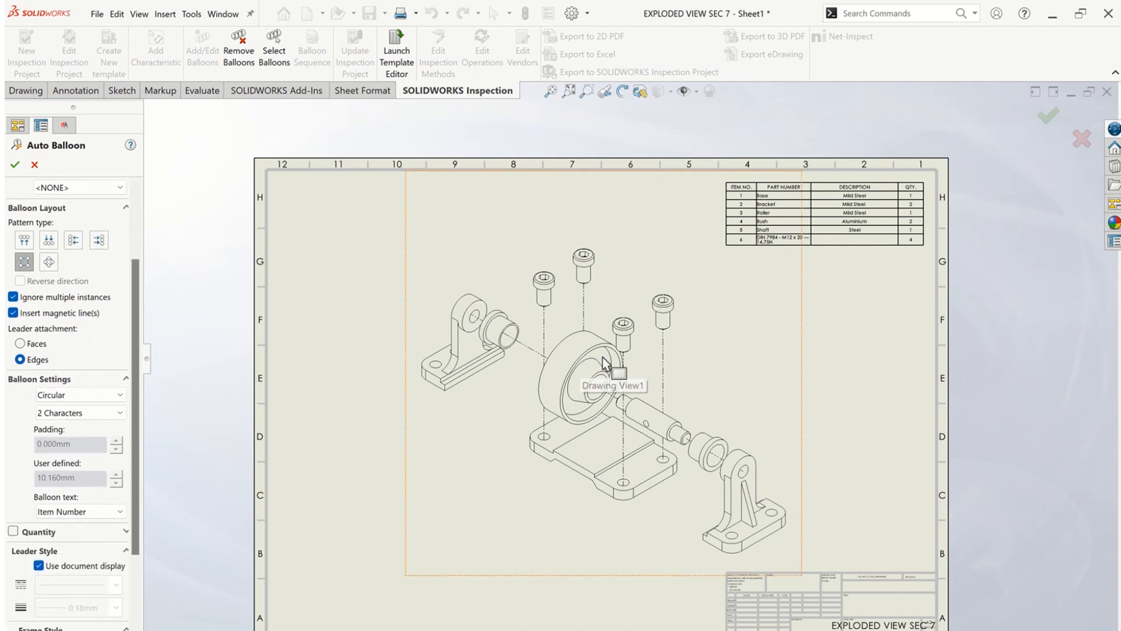
pyautogui.click(666, 320)
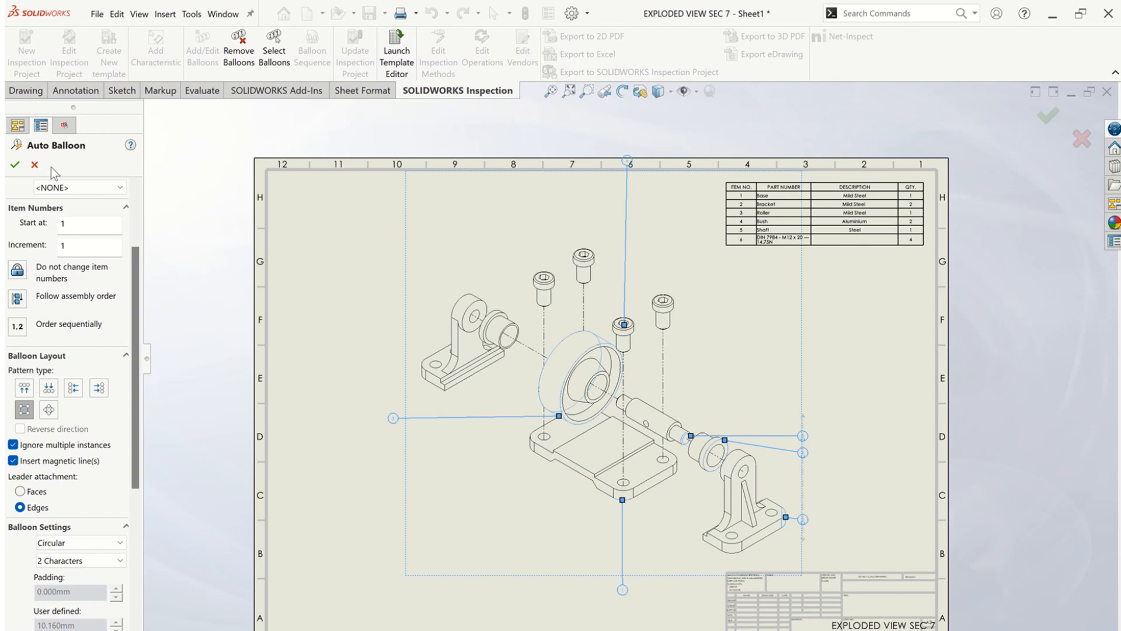
pyautogui.click(35, 165)
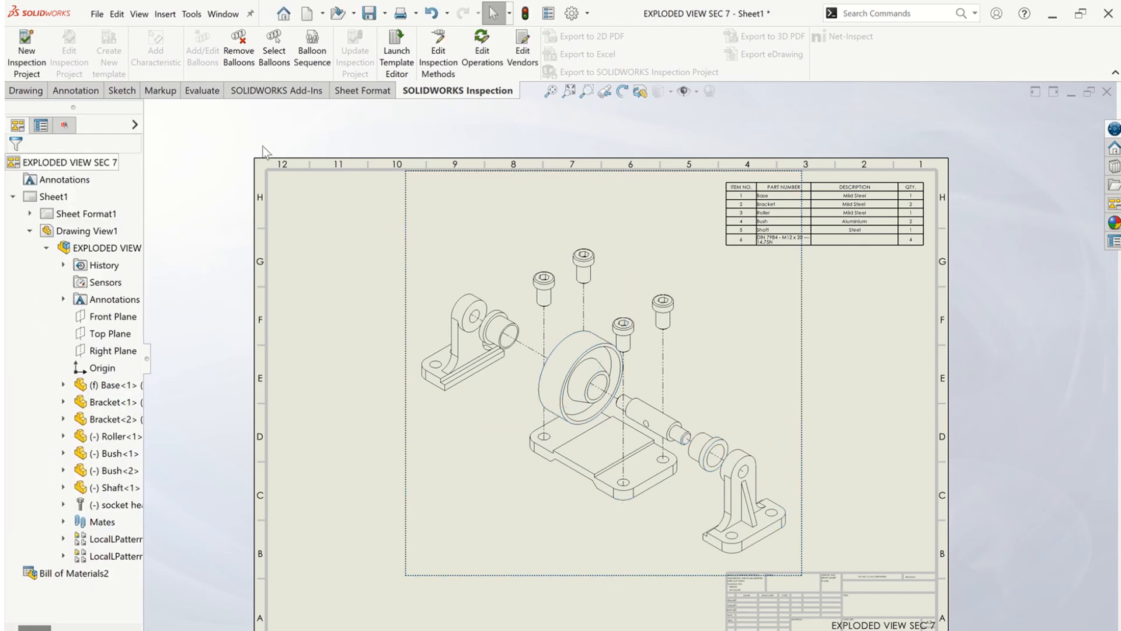
# - Attach a circular item-number balloon with two-character size to the rearmost socket head screw, placed above it
pyautogui.click(165, 13)
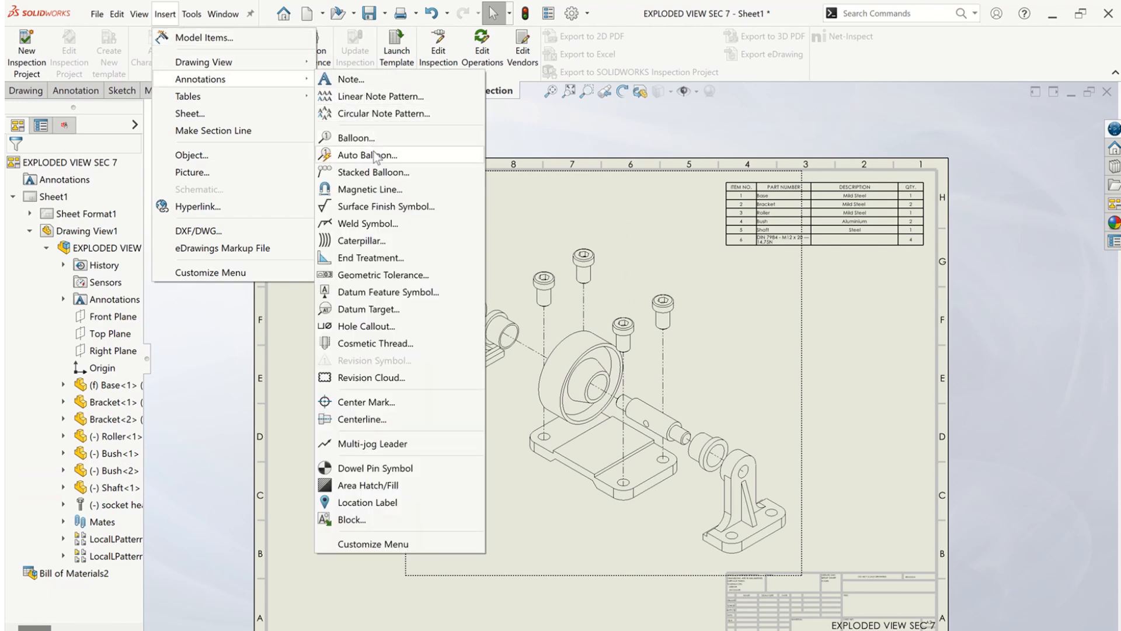
pyautogui.click(353, 137)
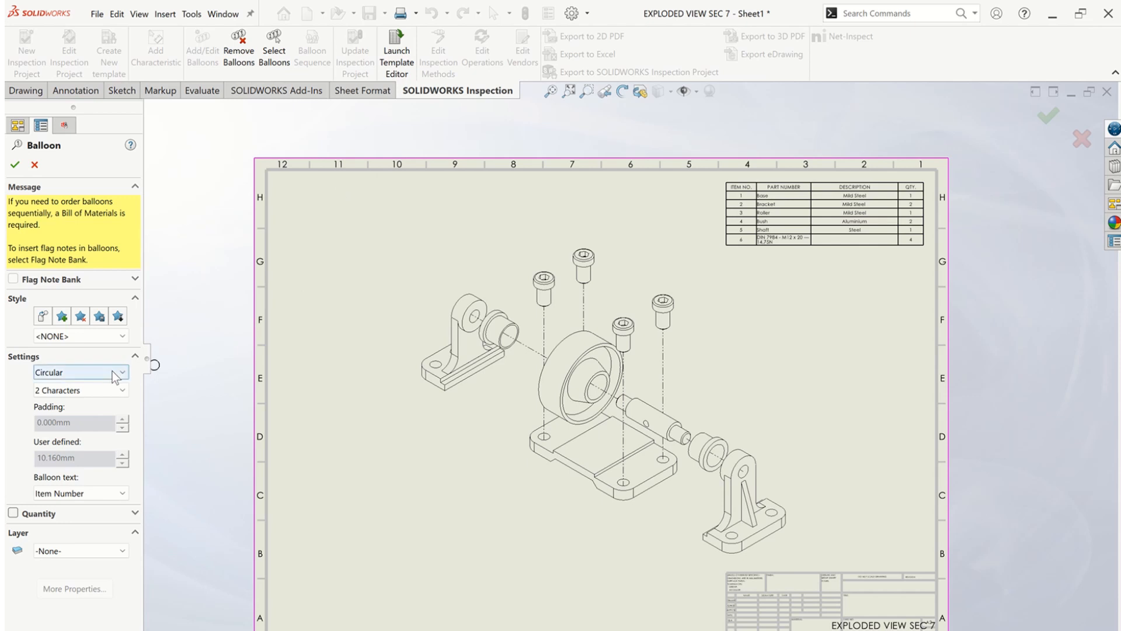
pyautogui.click(113, 372)
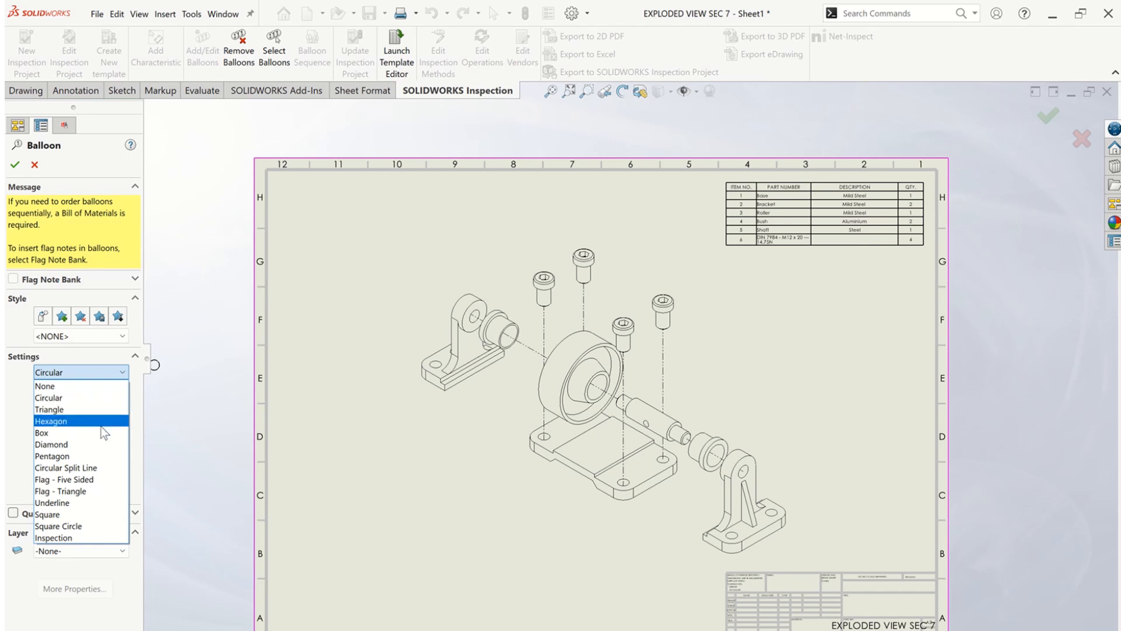
pyautogui.click(123, 373)
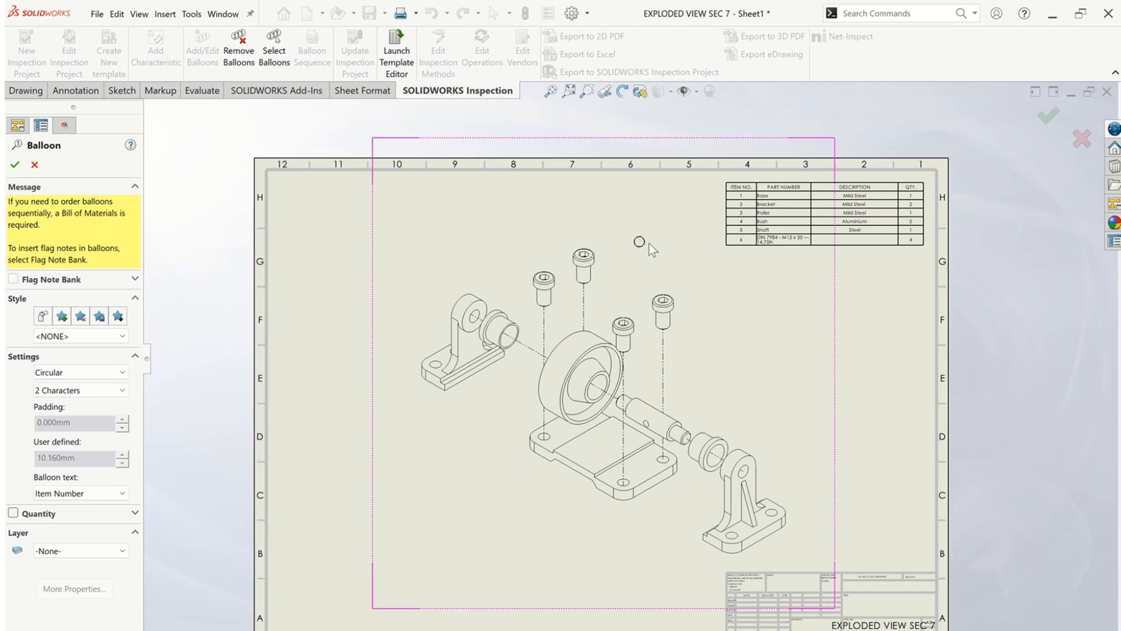
pyautogui.click(595, 262)
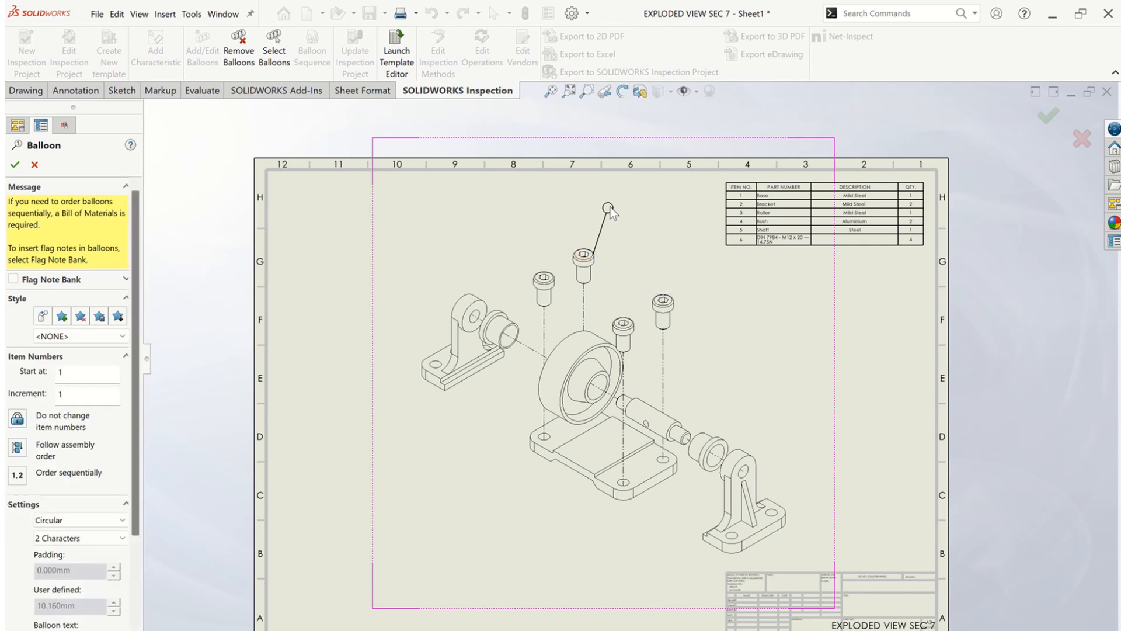
pyautogui.click(610, 208)
# - Attach an item-number balloon to the shaft in the exploded view, placed up and to the right of it
pyautogui.scroll(-3, 611, 215)
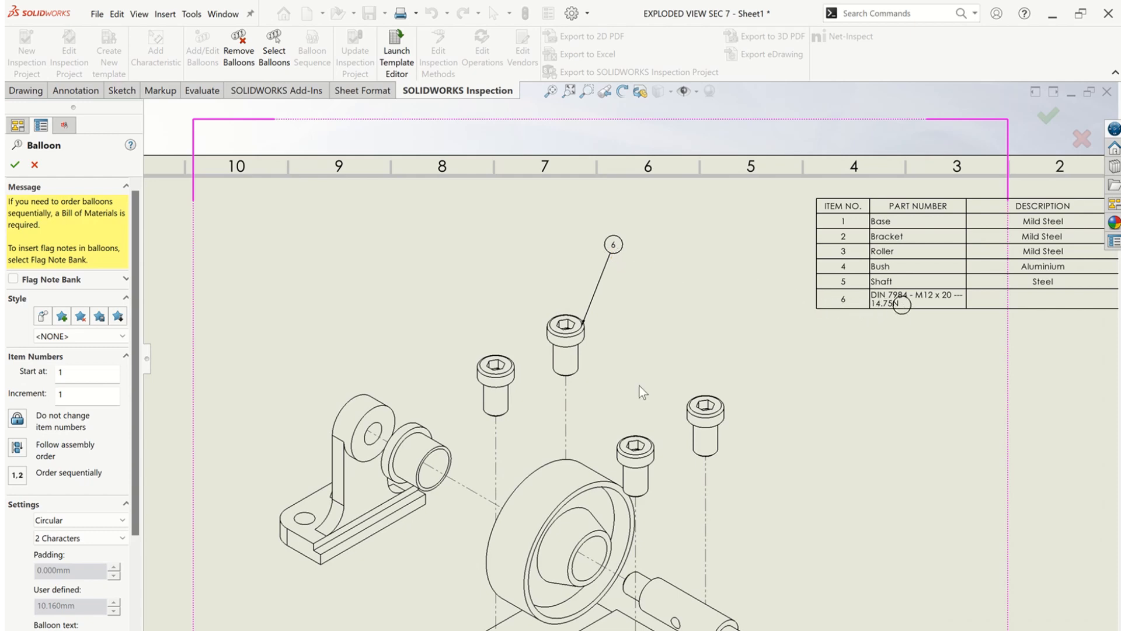
pyautogui.scroll(3, 633, 362)
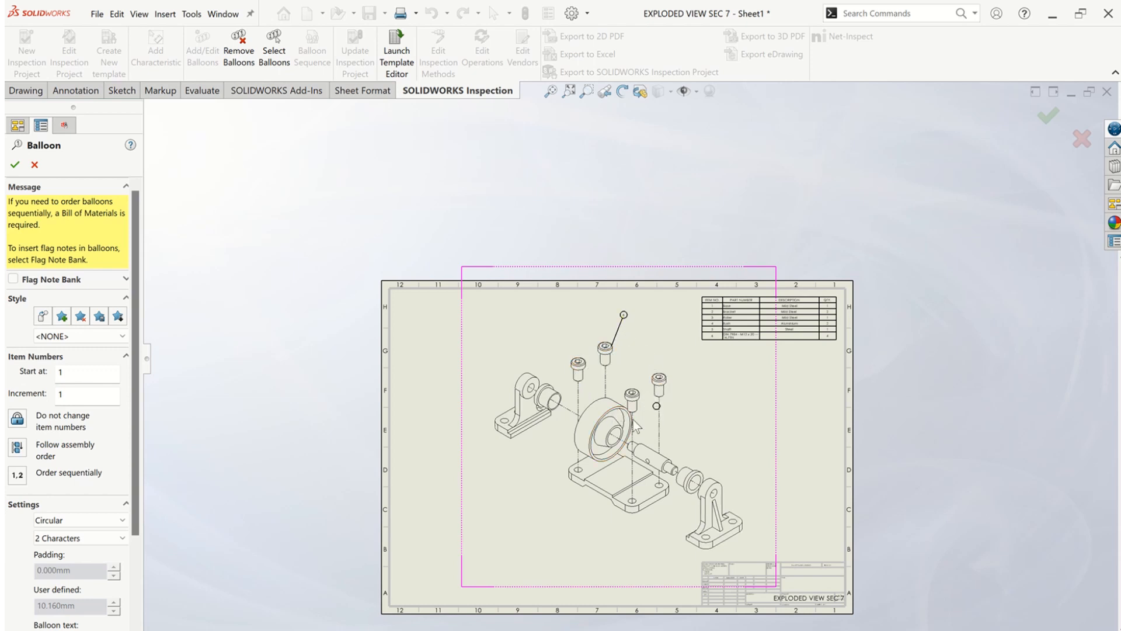
pyautogui.click(666, 464)
pyautogui.click(713, 369)
# - Add item-number balloons to the bush beside the shaft and the right-hand bracket, placed clear to their right
pyautogui.scroll(-4, 729, 409)
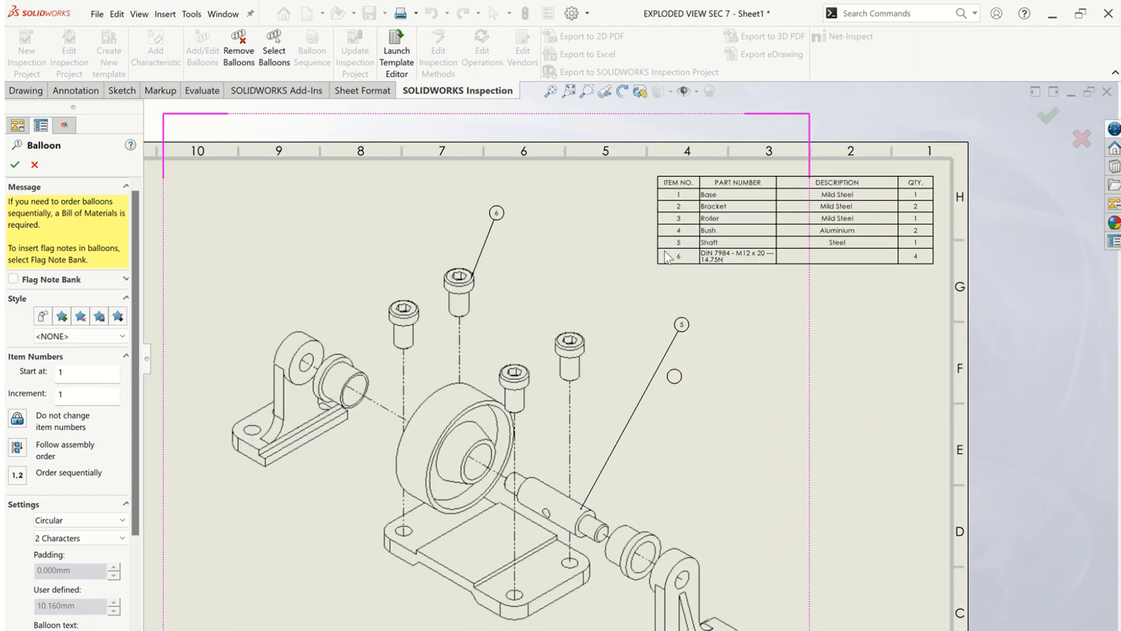
pyautogui.click(642, 550)
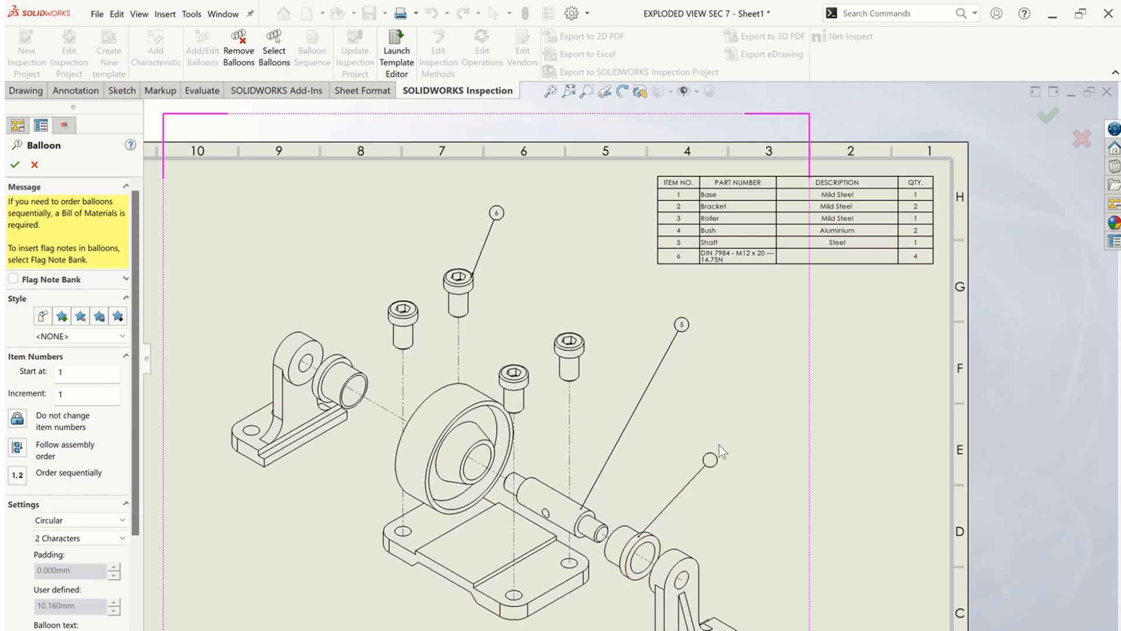
pyautogui.click(734, 437)
pyautogui.click(695, 564)
pyautogui.click(774, 549)
# - Add item-number balloons to the base plate and the roller, placed to their lower left, and finish ballooning
pyautogui.scroll(2, 686, 493)
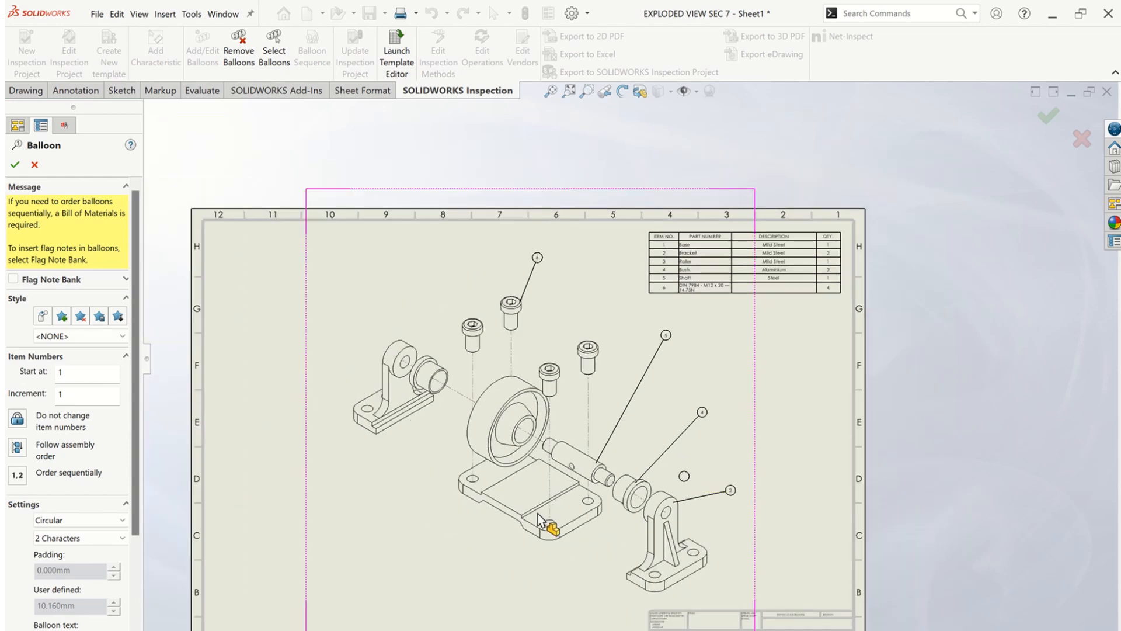
pyautogui.click(498, 504)
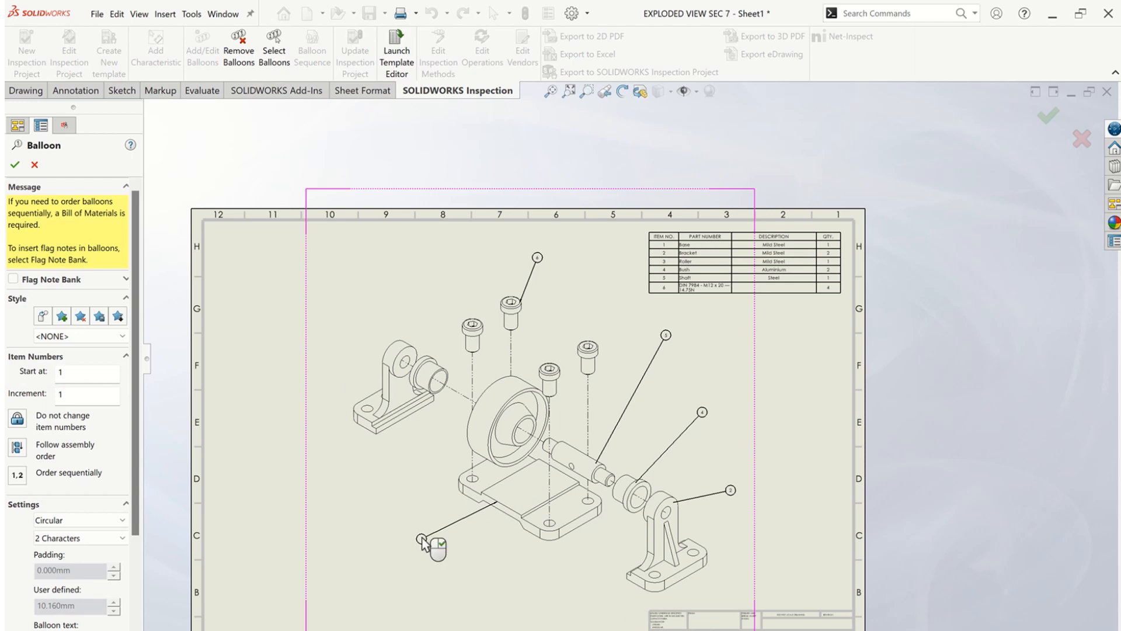
pyautogui.click(422, 539)
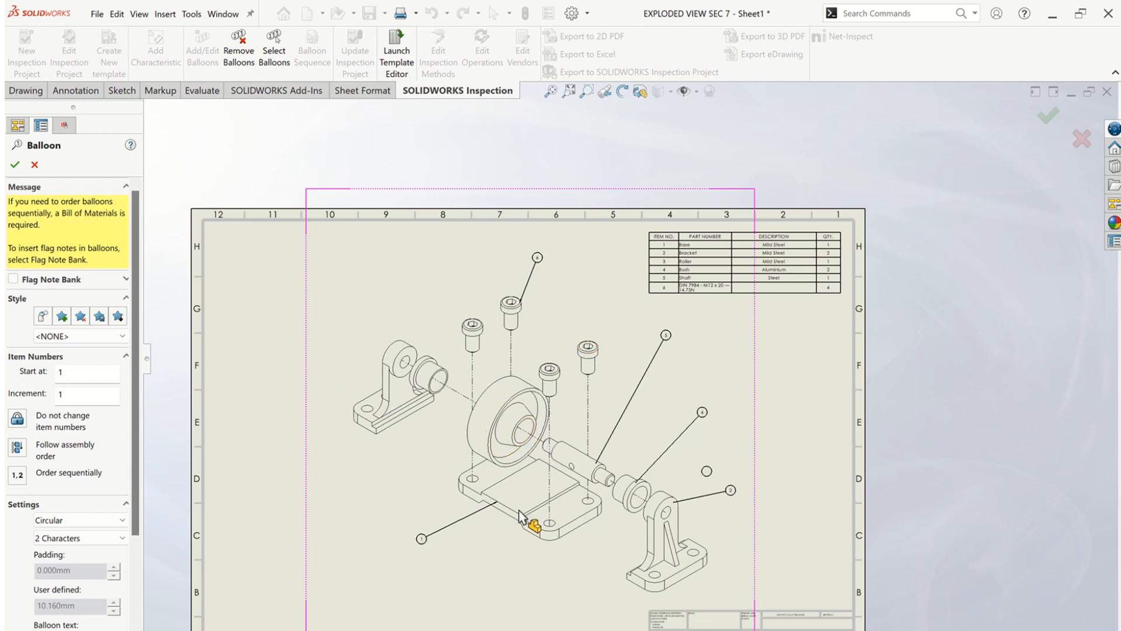
pyautogui.click(484, 412)
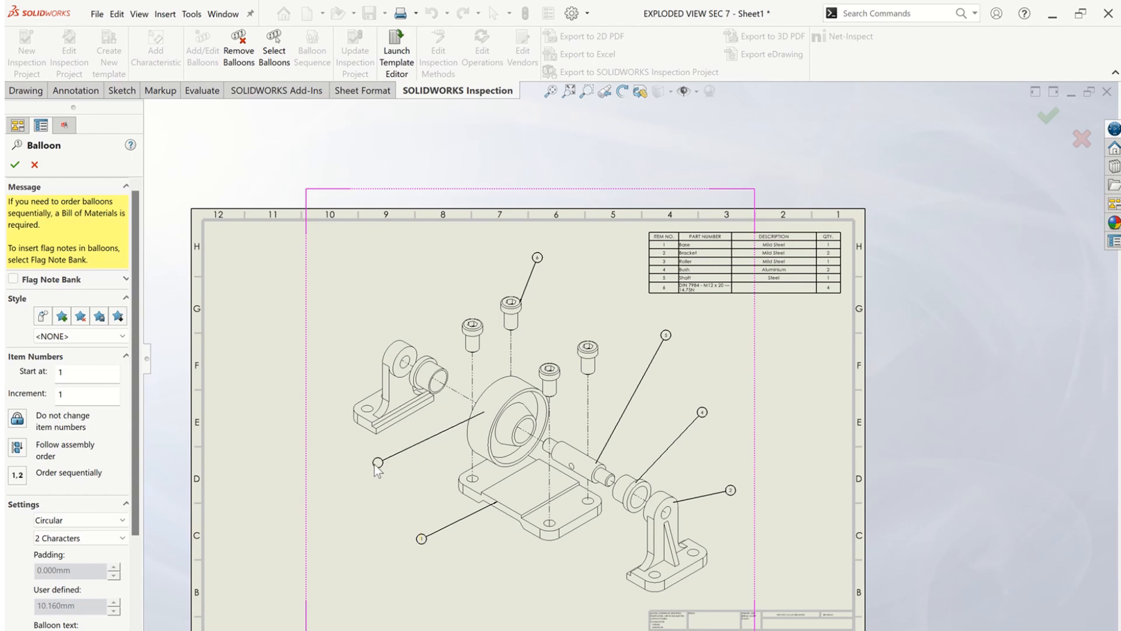
pyautogui.click(374, 466)
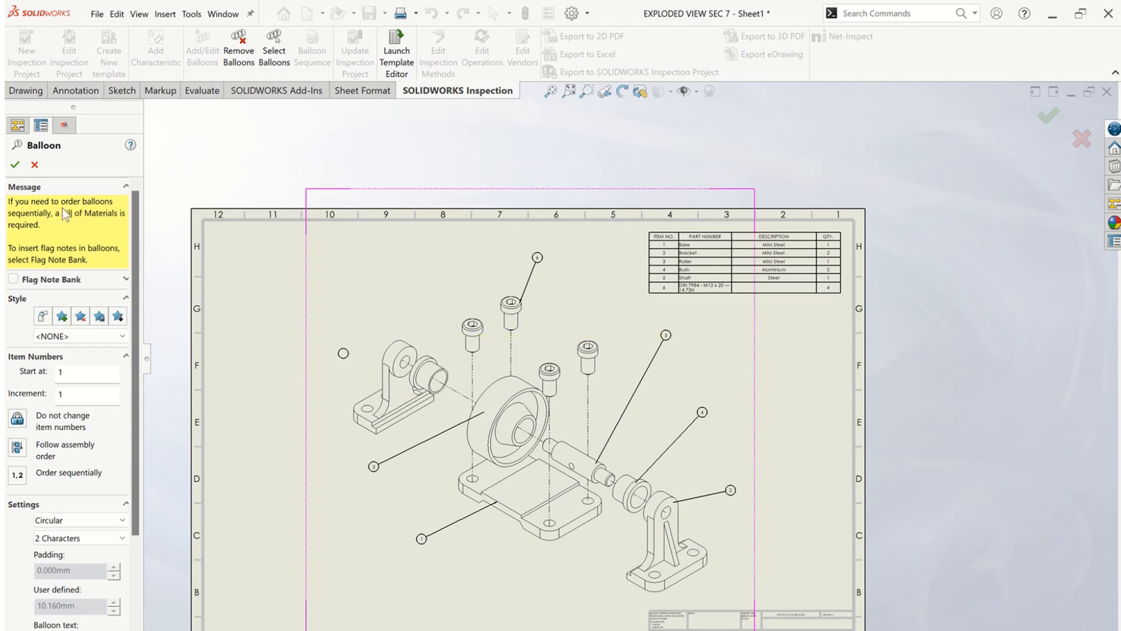
pyautogui.click(14, 167)
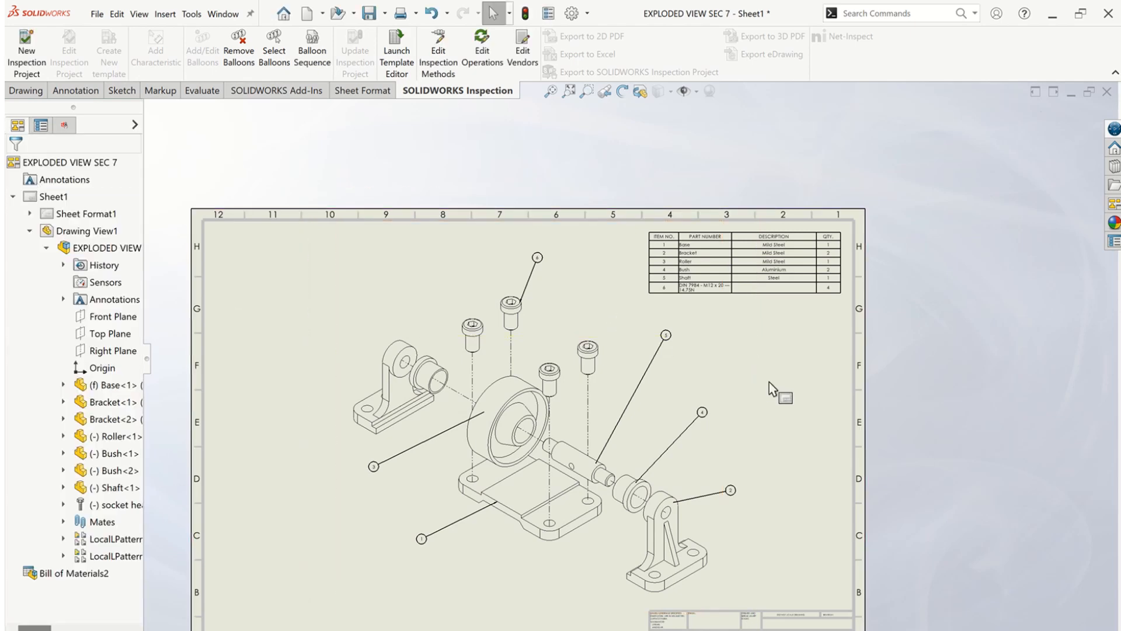
# - Examine the item balloons around the exploded view and compare their numbers with the bill of materials
pyautogui.scroll(2, 764, 381)
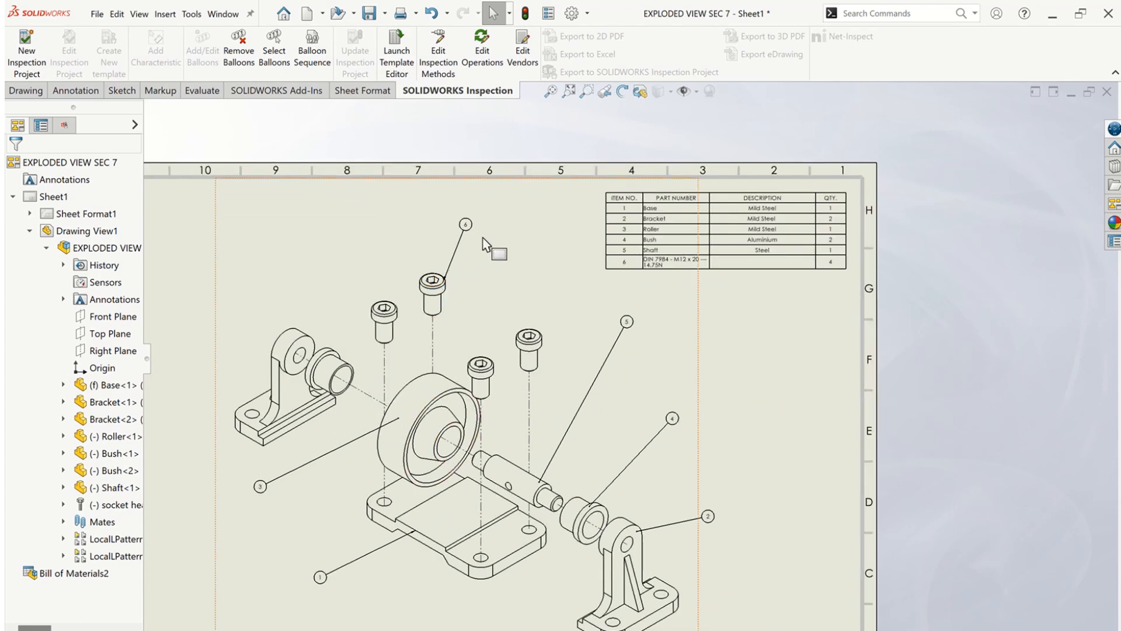
pyautogui.scroll(1, 642, 409)
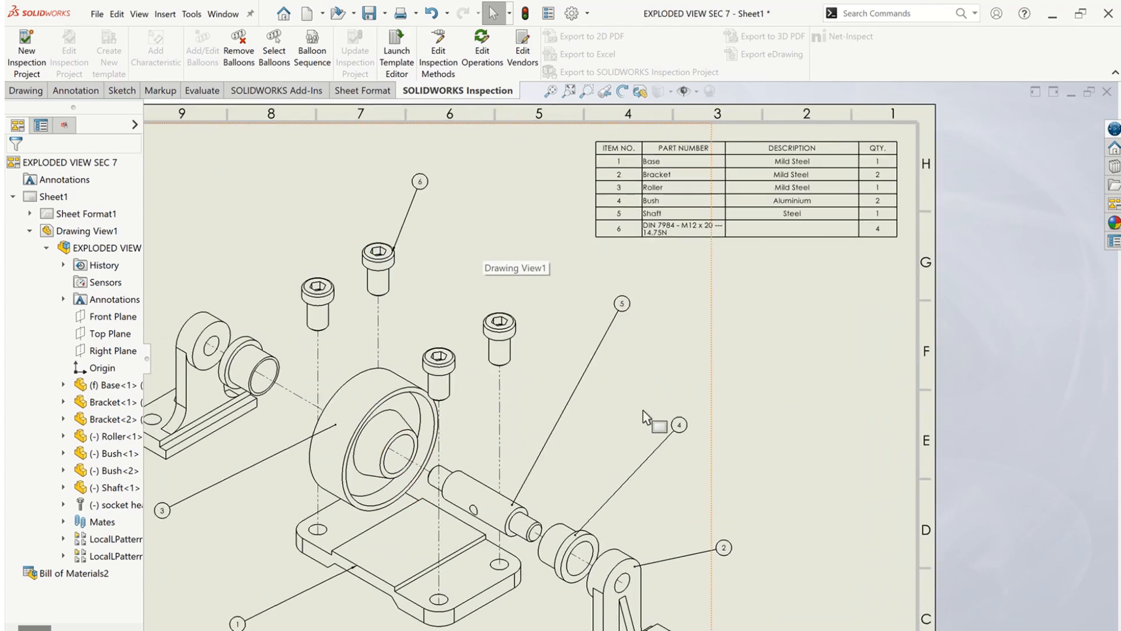
pyautogui.scroll(-3, 276, 548)
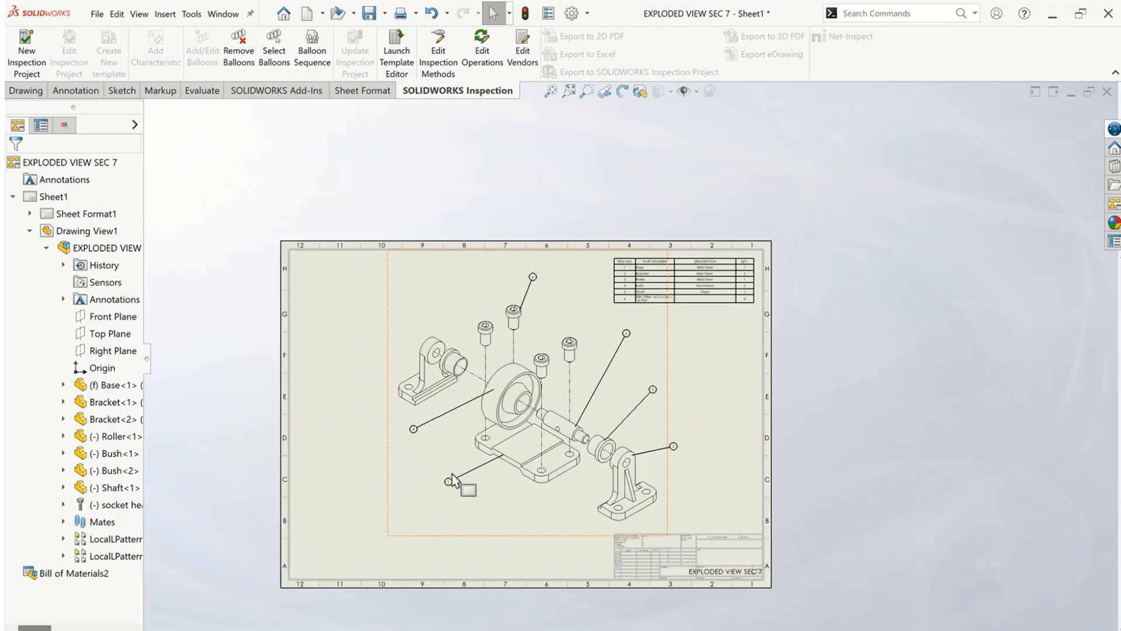
pyautogui.scroll(4, 501, 455)
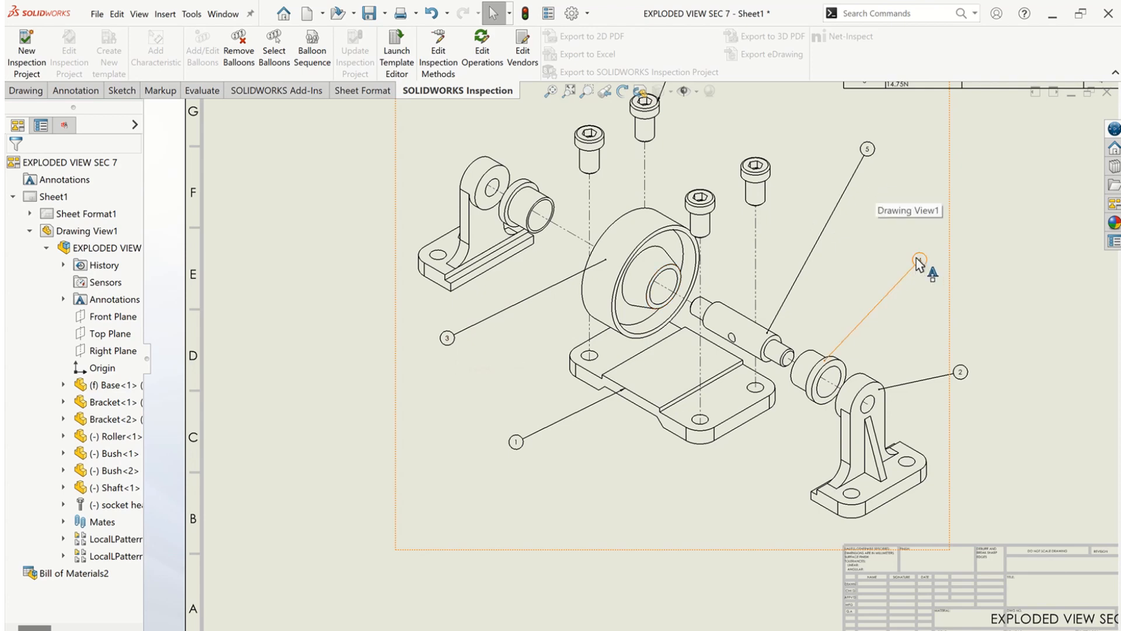
pyautogui.scroll(-2, 875, 175)
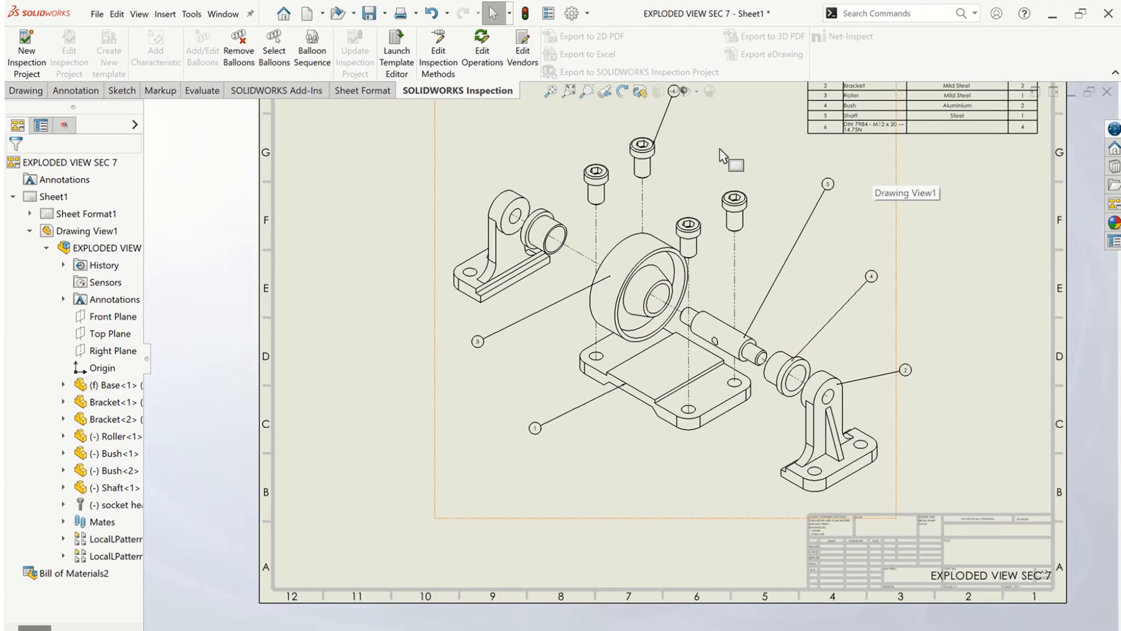
pyautogui.scroll(-2, 721, 154)
pyautogui.scroll(3, 659, 199)
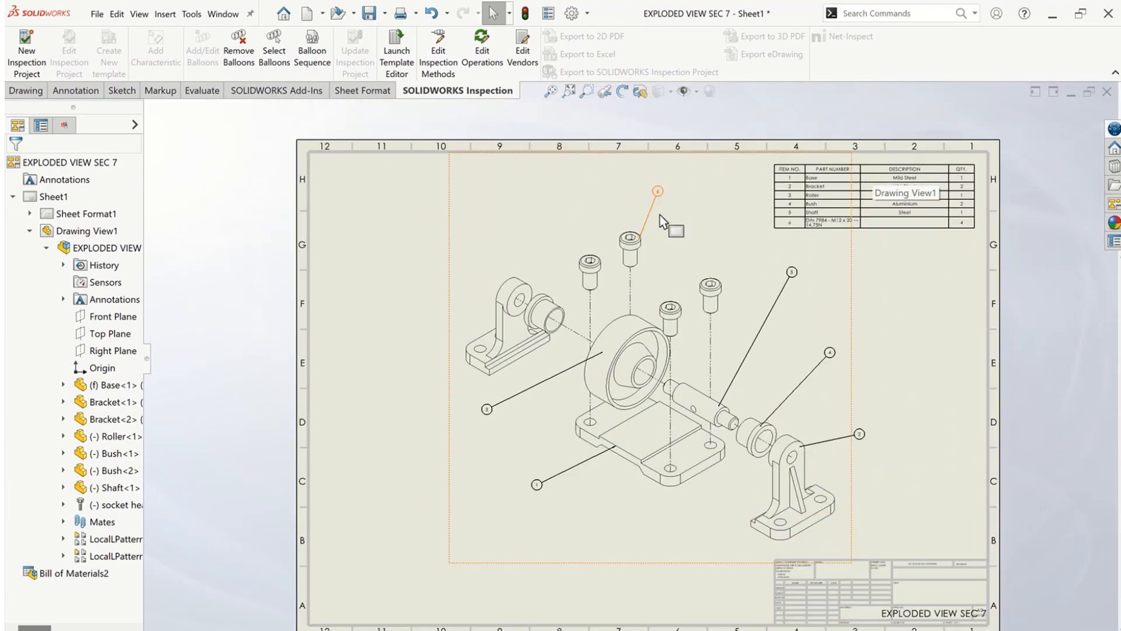